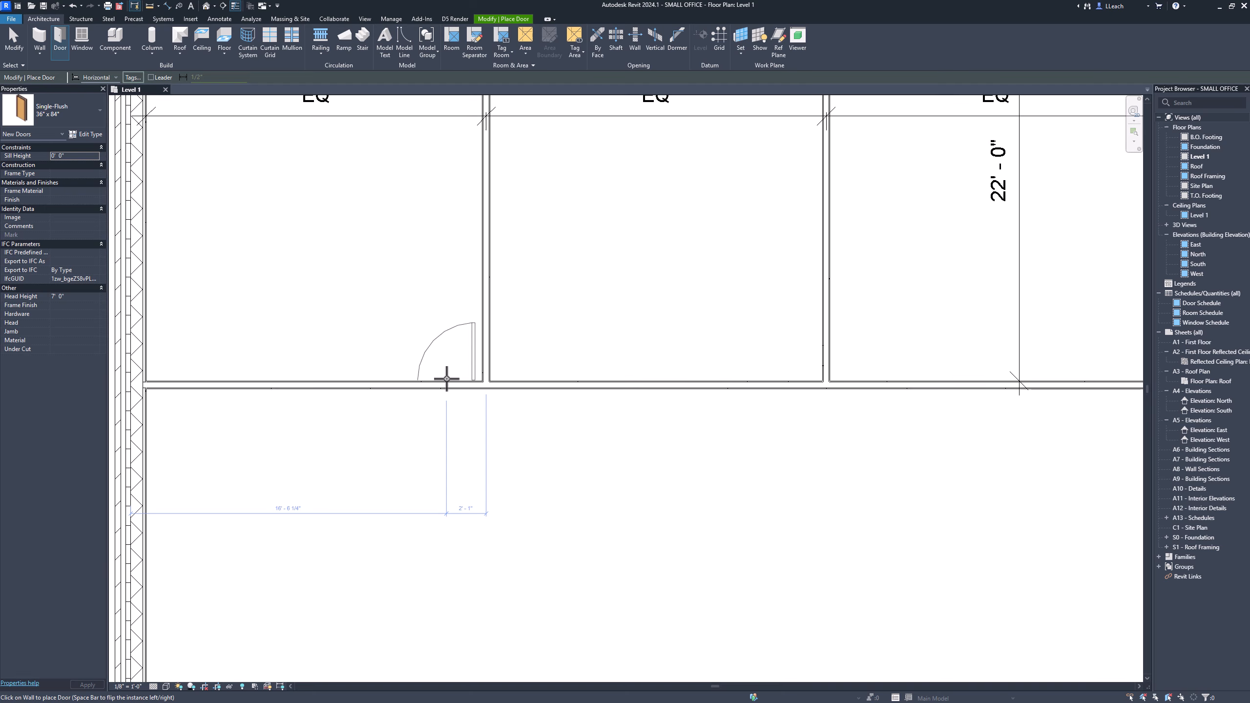
Place a flipped single-flush 36" x 84" door in the corridor wall beside the first room partition.
key("space")
key("space")
key("space")
key("space")
left_click(447, 384)
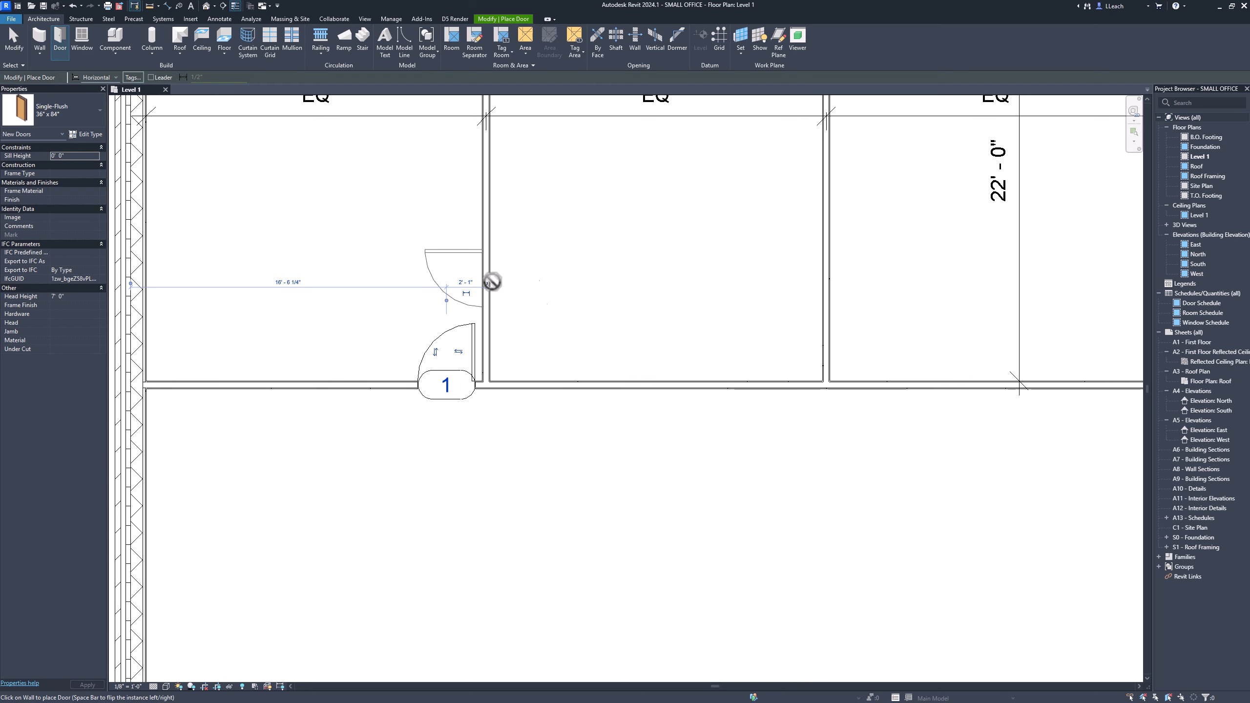
Set the door's offset from the partition to 4" and leave the door command.
scroll(492, 282, "up", 5)
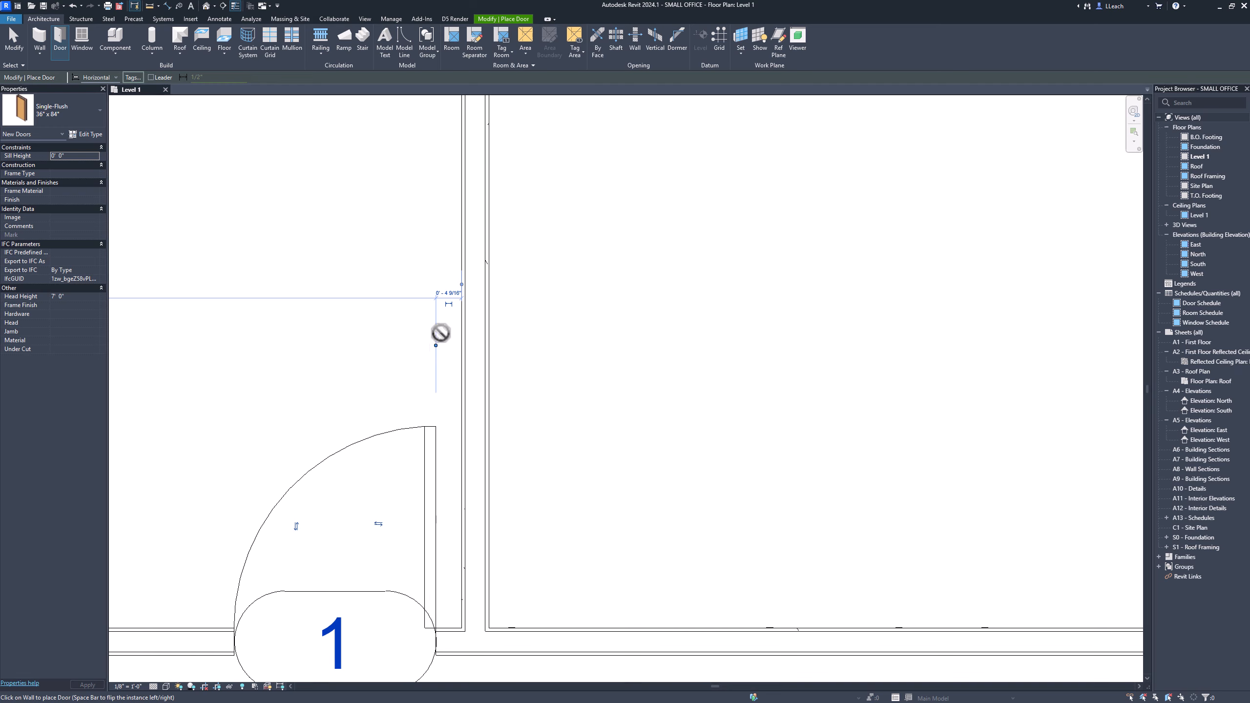
left_click(453, 294)
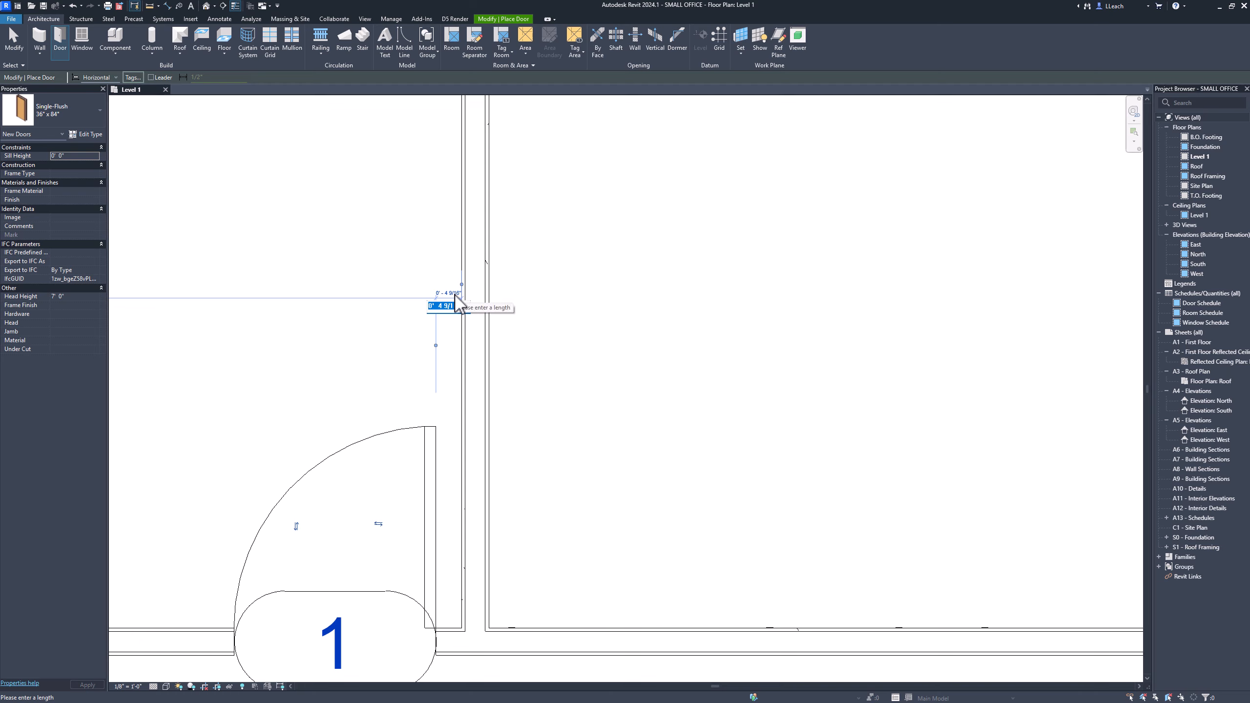
type("4\"")
key("Return")
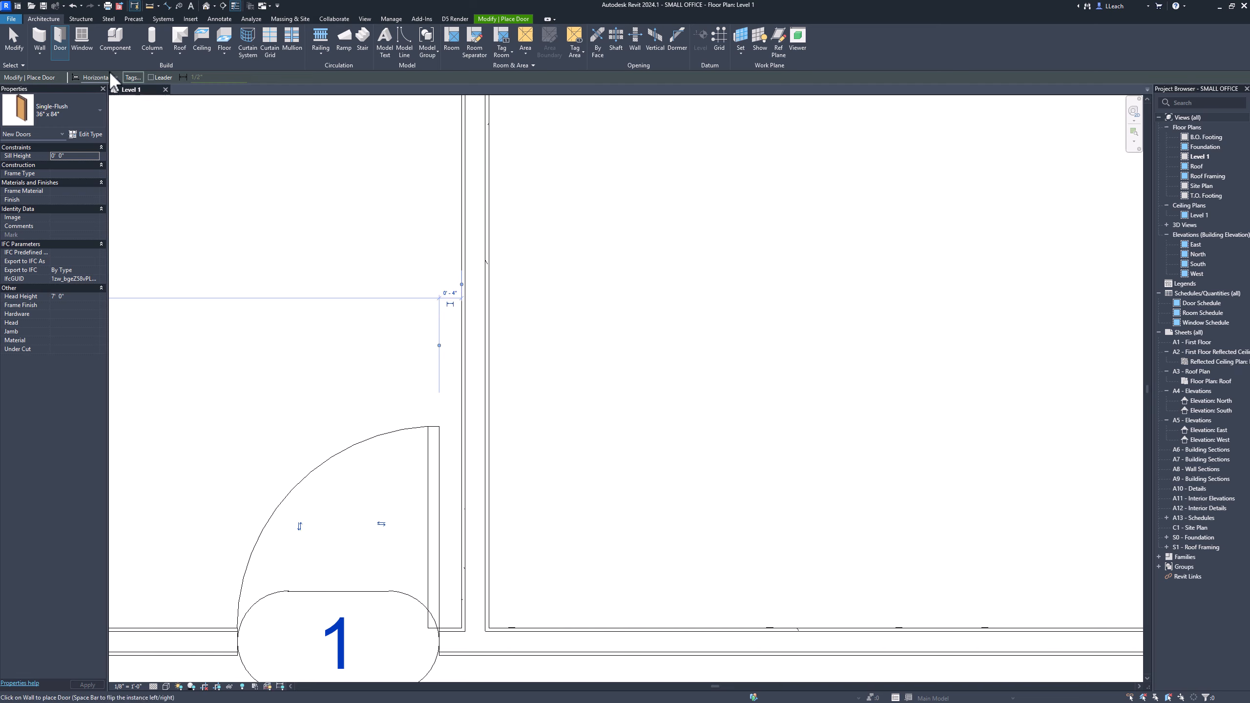
left_click(19, 51)
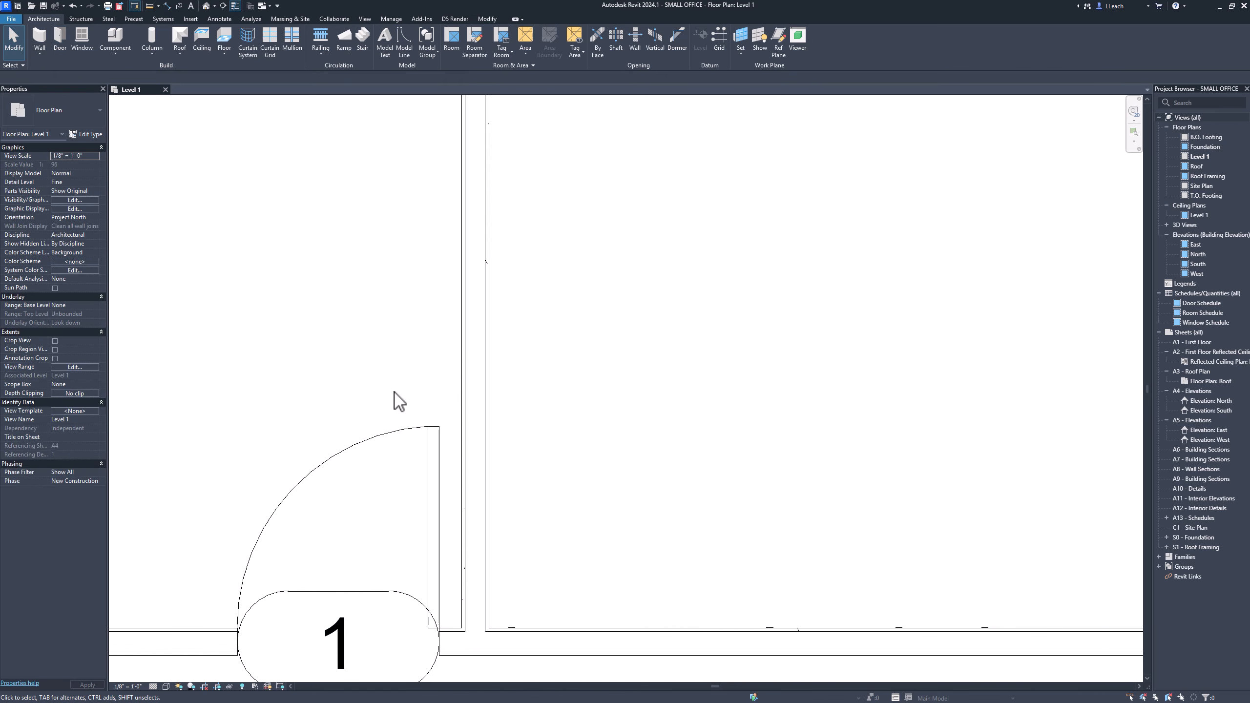
Mirror the door across the partition wall to create a matching door in the neighbouring room.
scroll(399, 401, "down", 5)
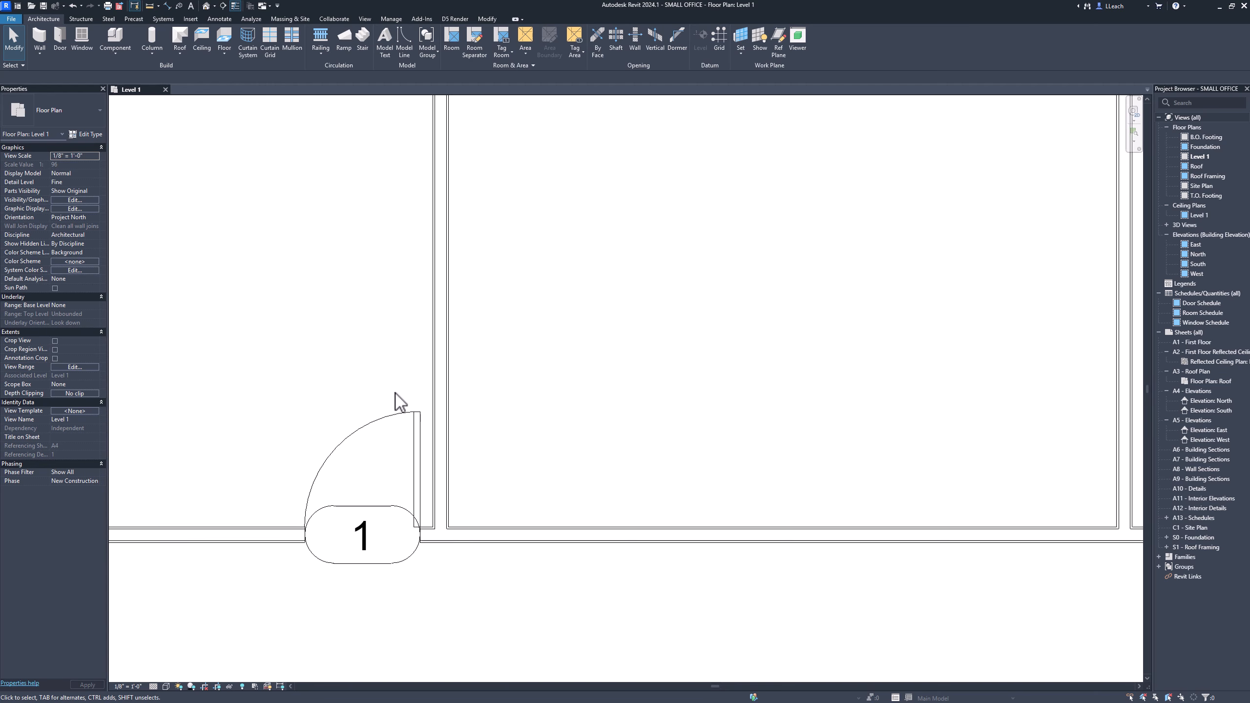
scroll(399, 401, "down", 3)
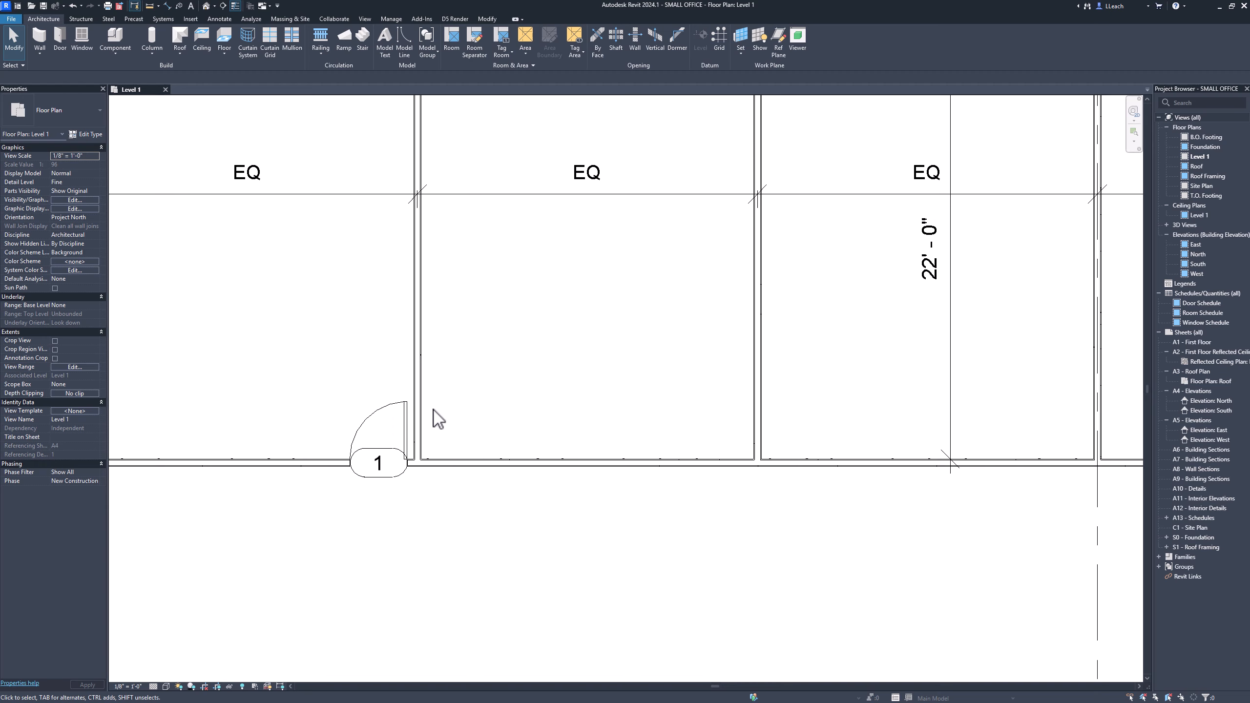
left_click(406, 411)
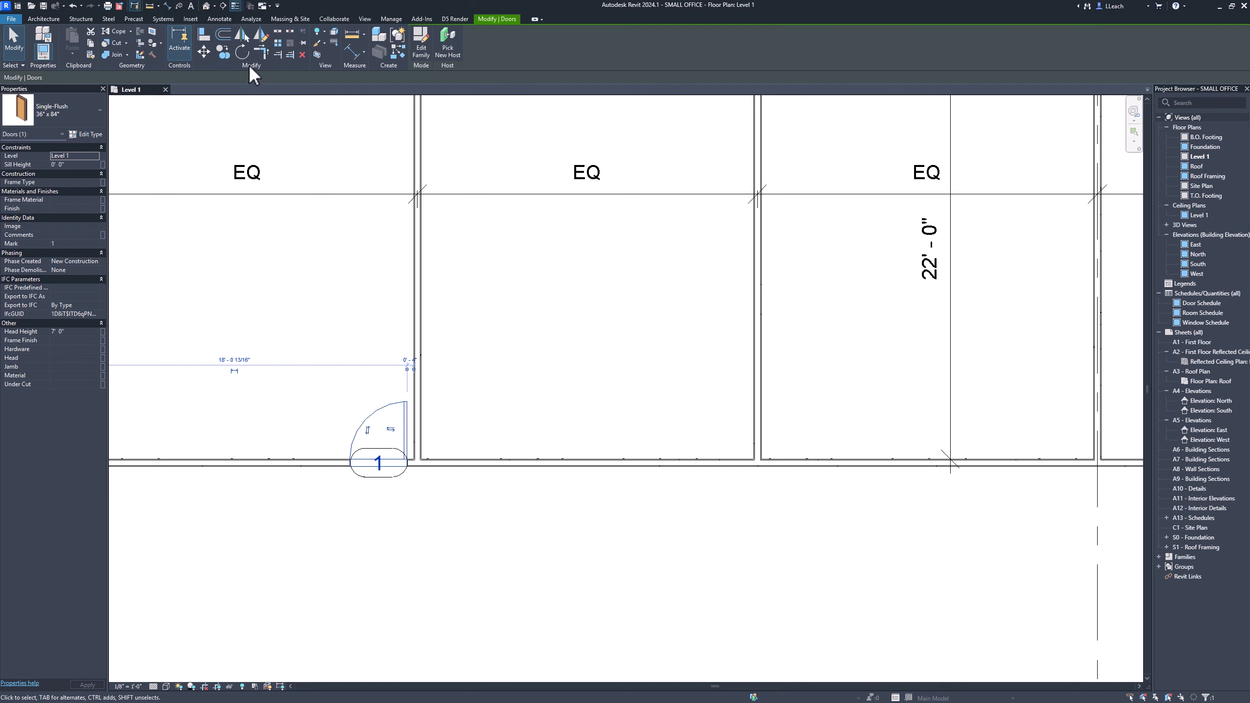
left_click(241, 36)
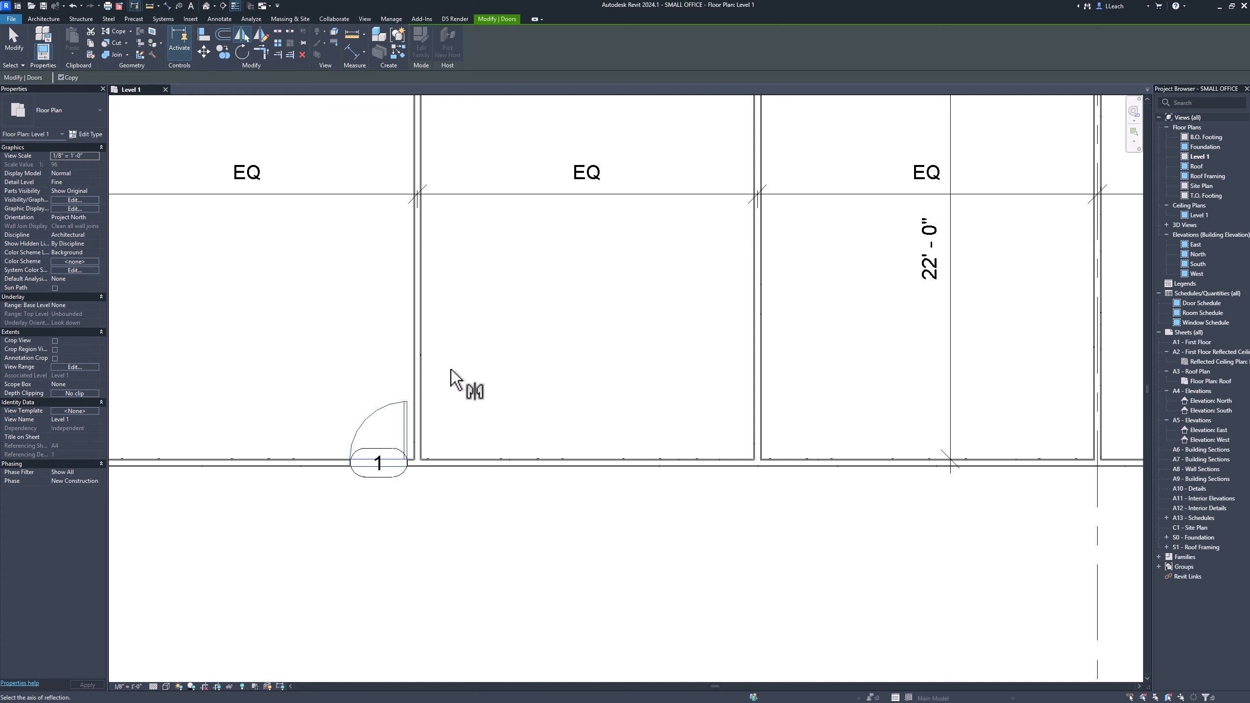
scroll(438, 416, "up", 2)
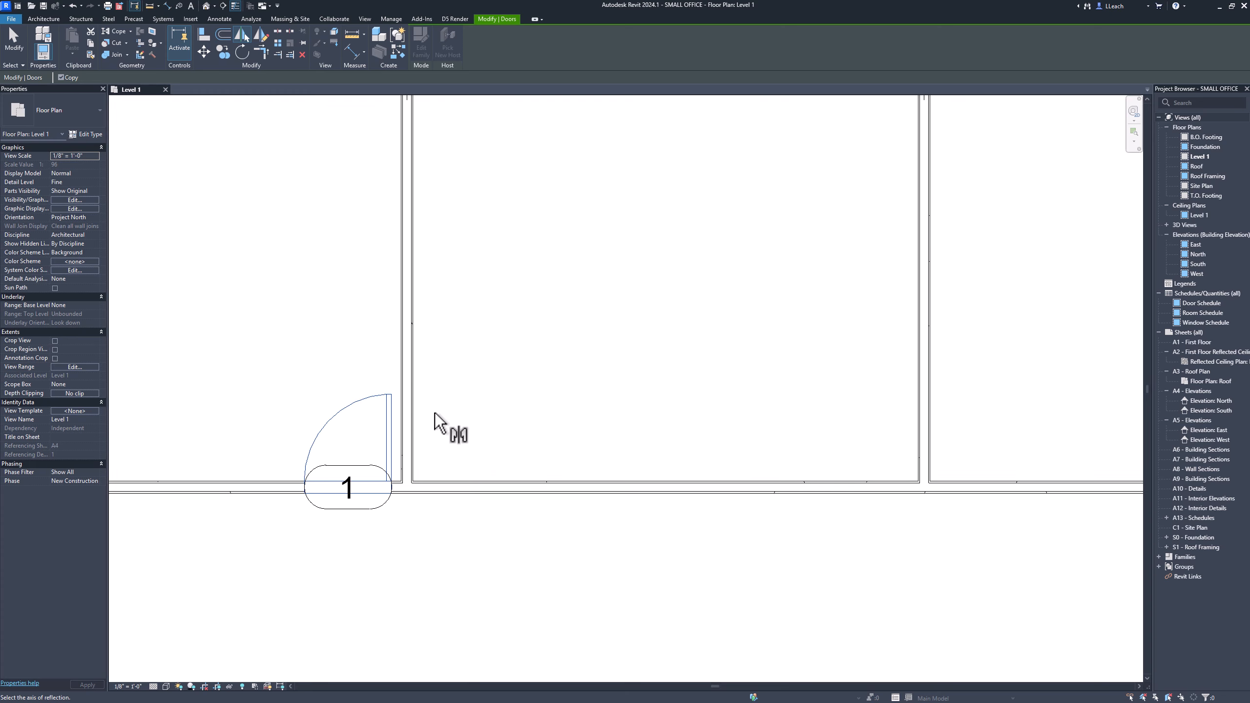
left_click(408, 407)
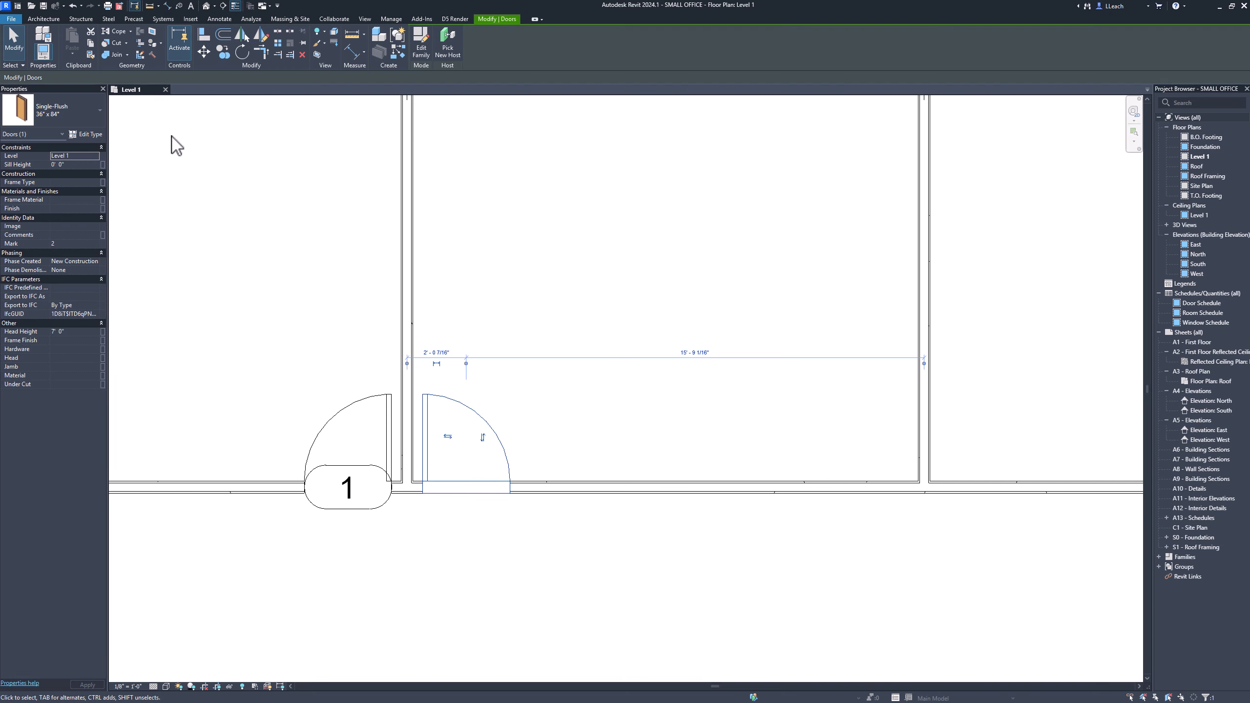
left_click(14, 42)
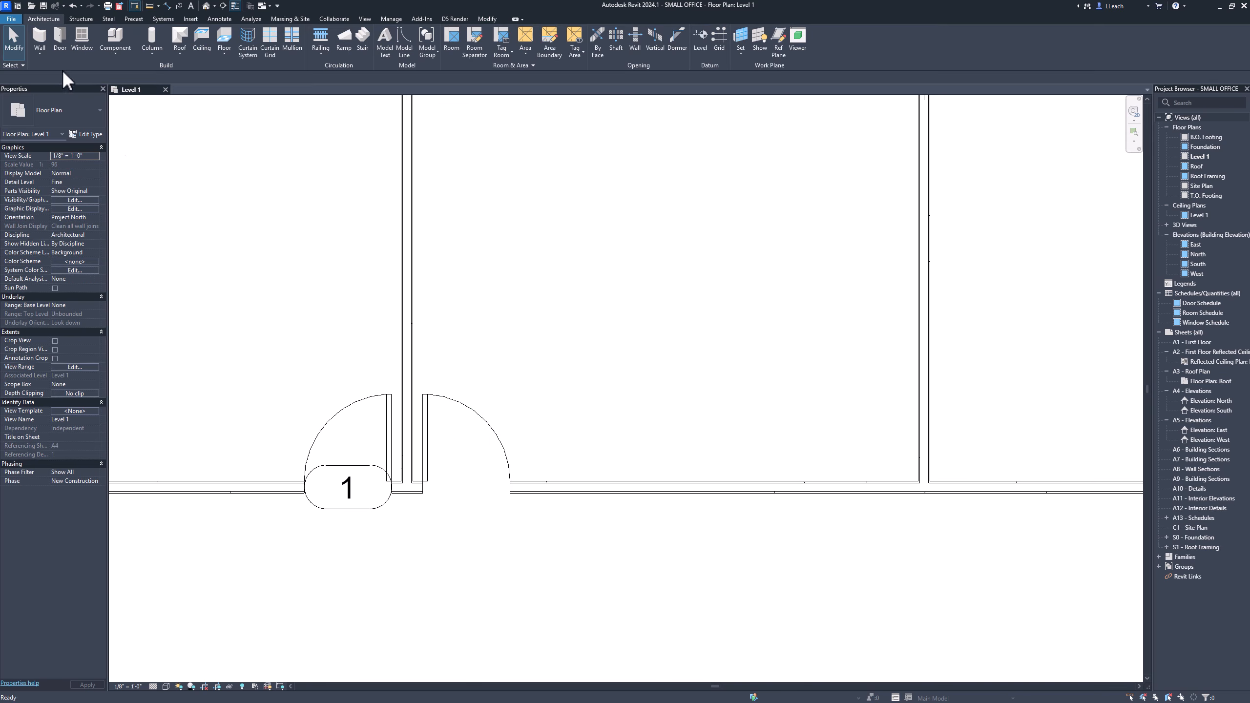
Copy the door pair from the first partition to the partition on grid line 2.
scroll(463, 420, "down", 6)
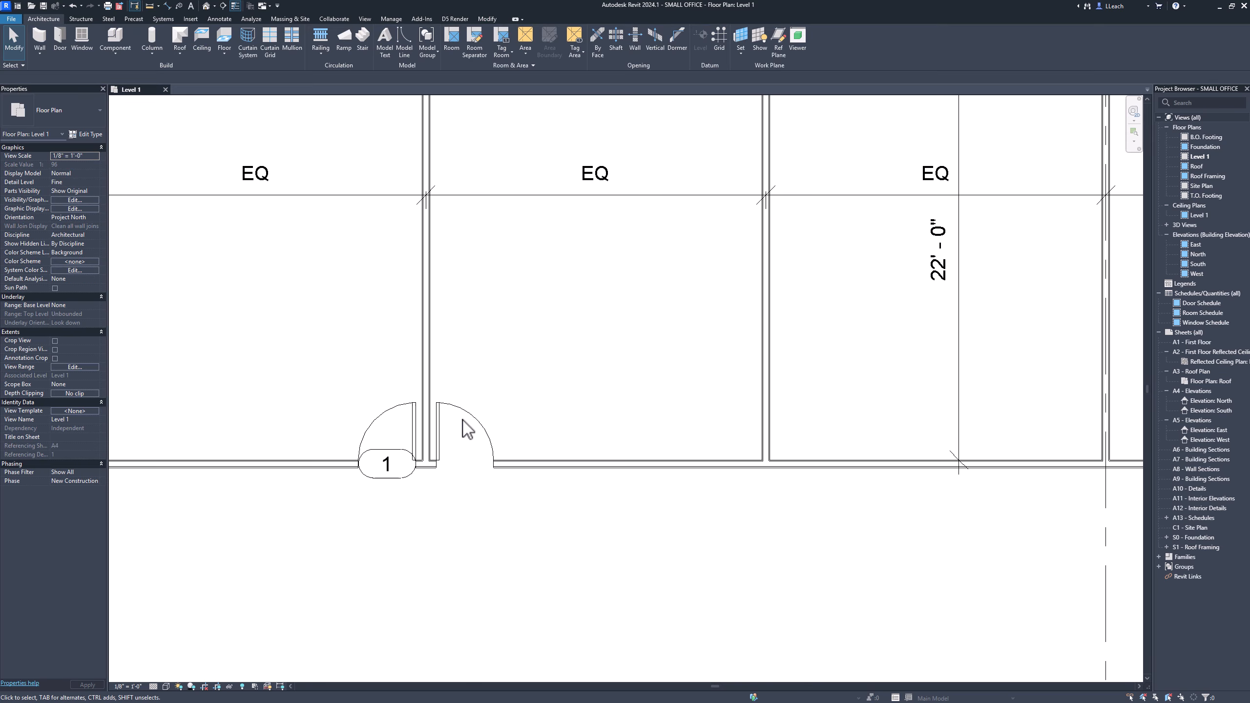
middle_click_drag(509, 413, 409, 392)
scroll(392, 370, "down", 1)
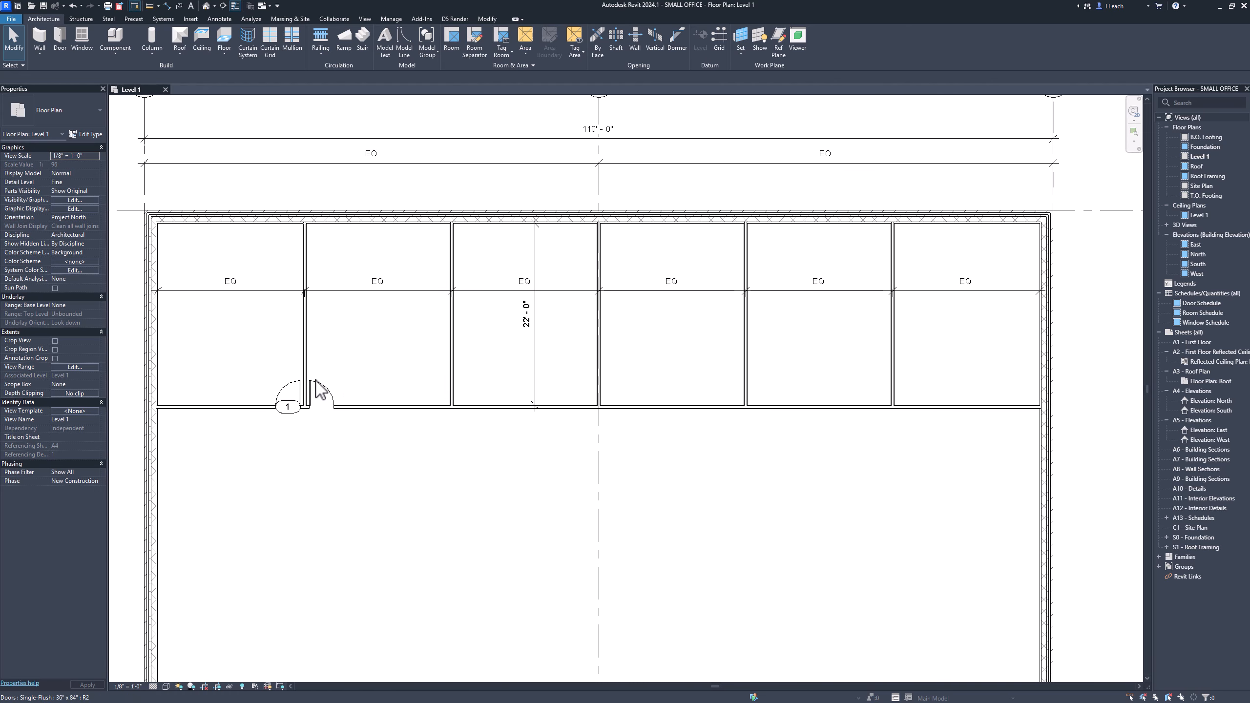
middle_click_drag(648, 373, 636, 365)
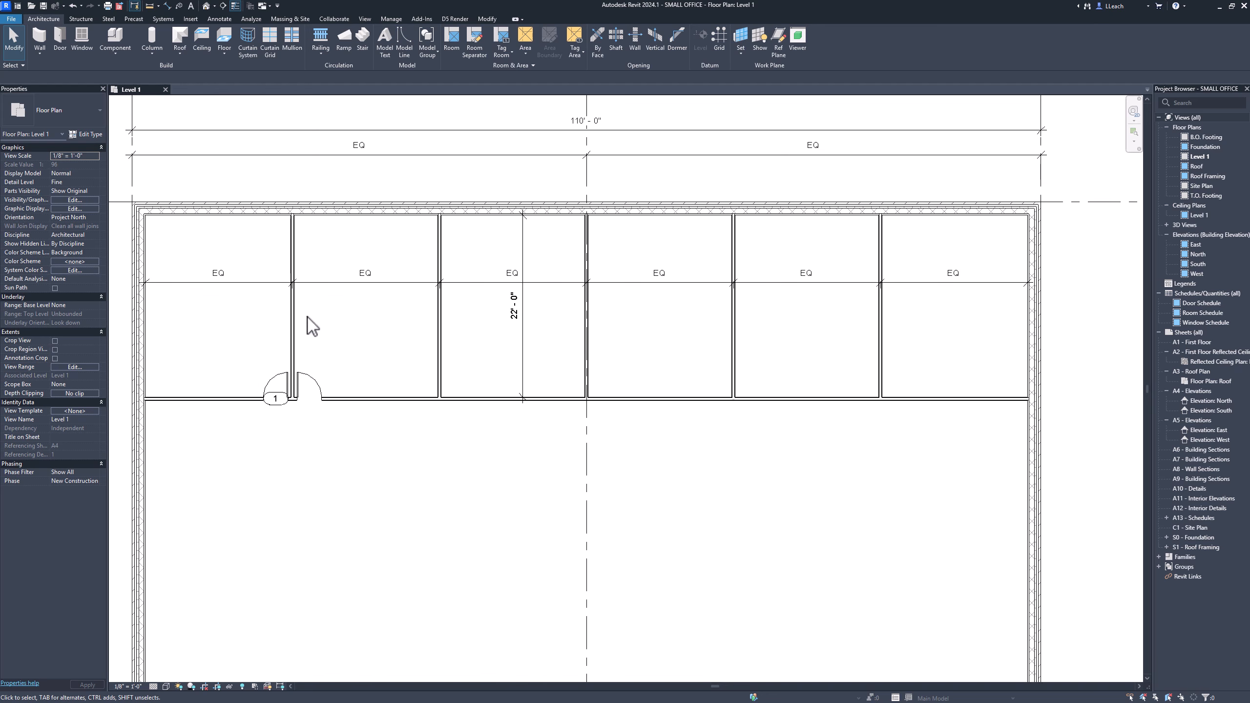
left_click(284, 383)
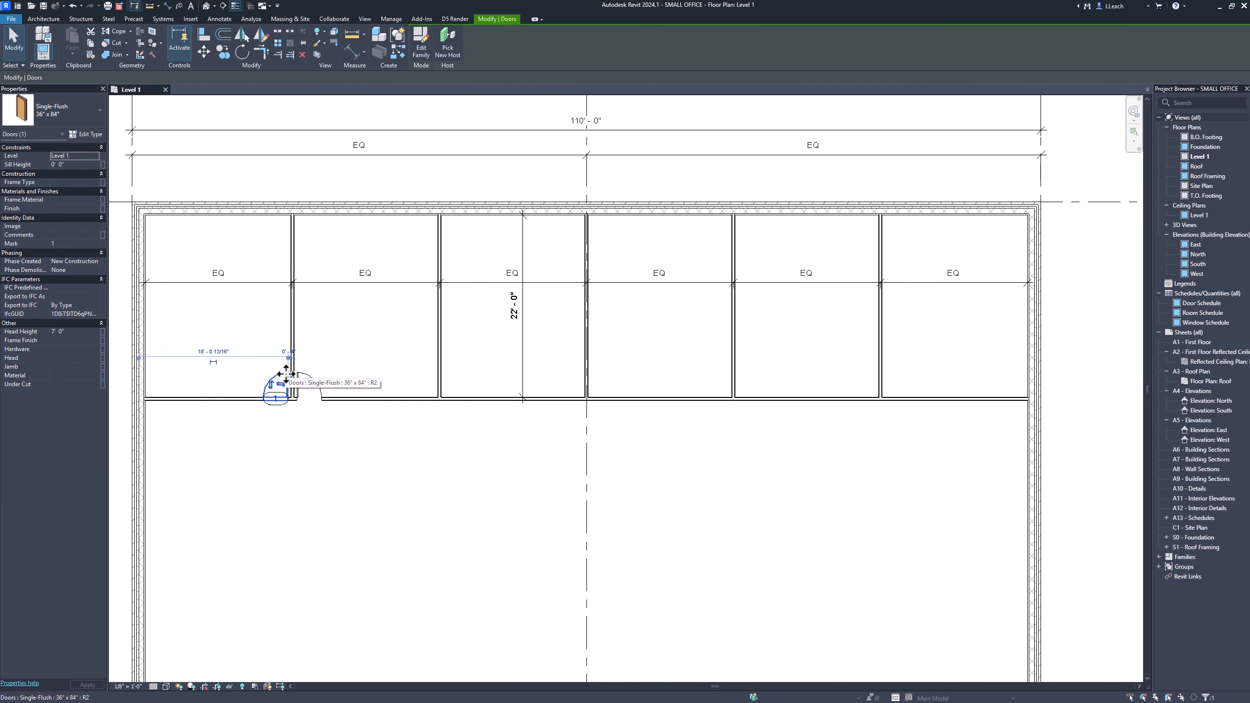
left_click(315, 388, "ctrl")
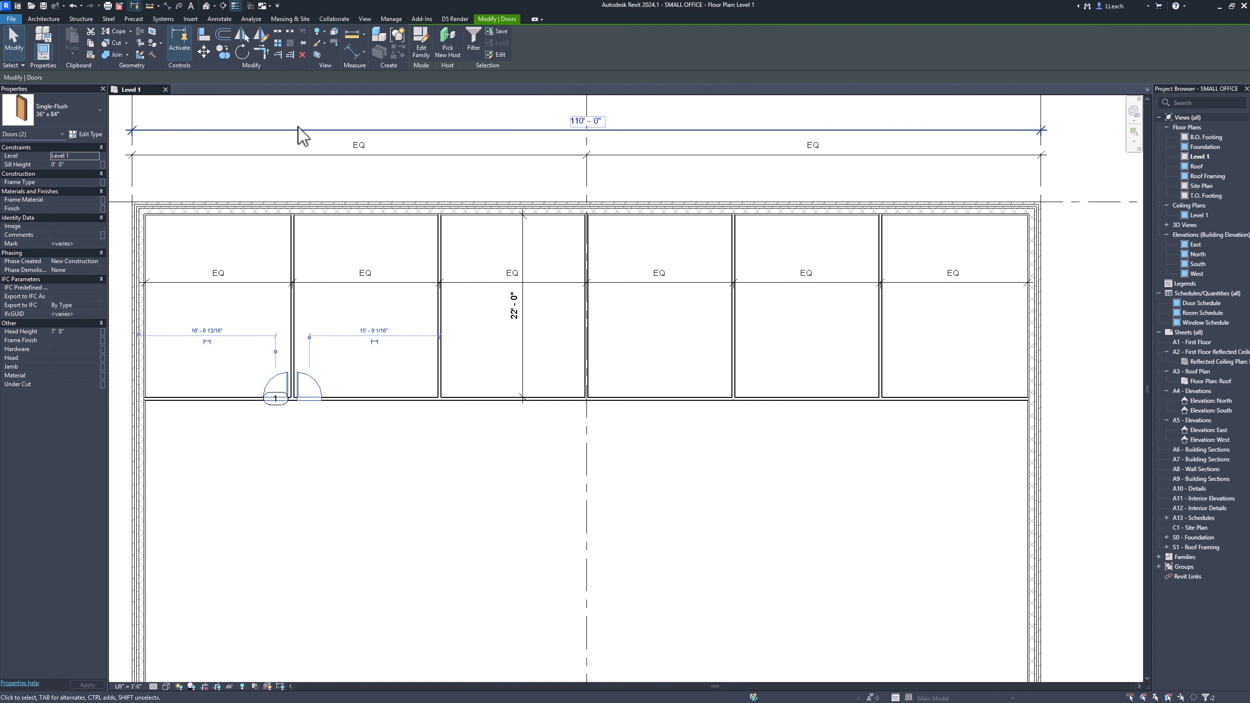
left_click(225, 52)
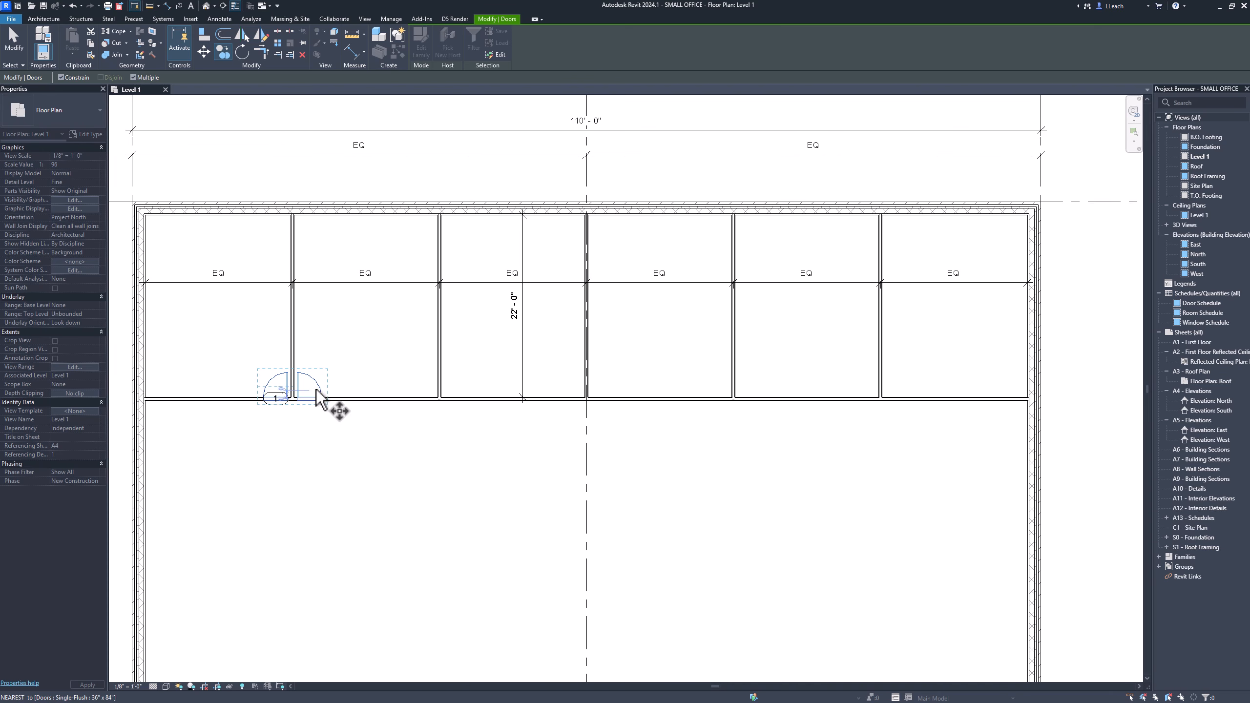
scroll(329, 404, "up", 3)
scroll(307, 389, "up", 1)
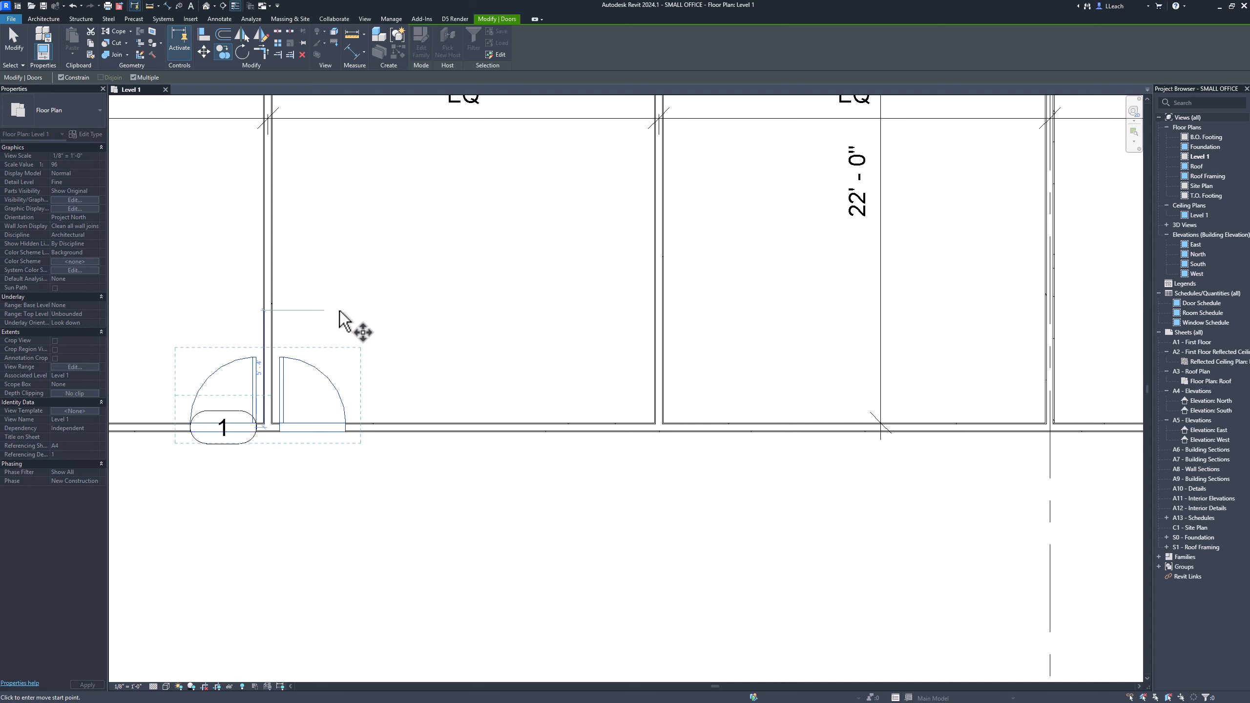
left_click(267, 305)
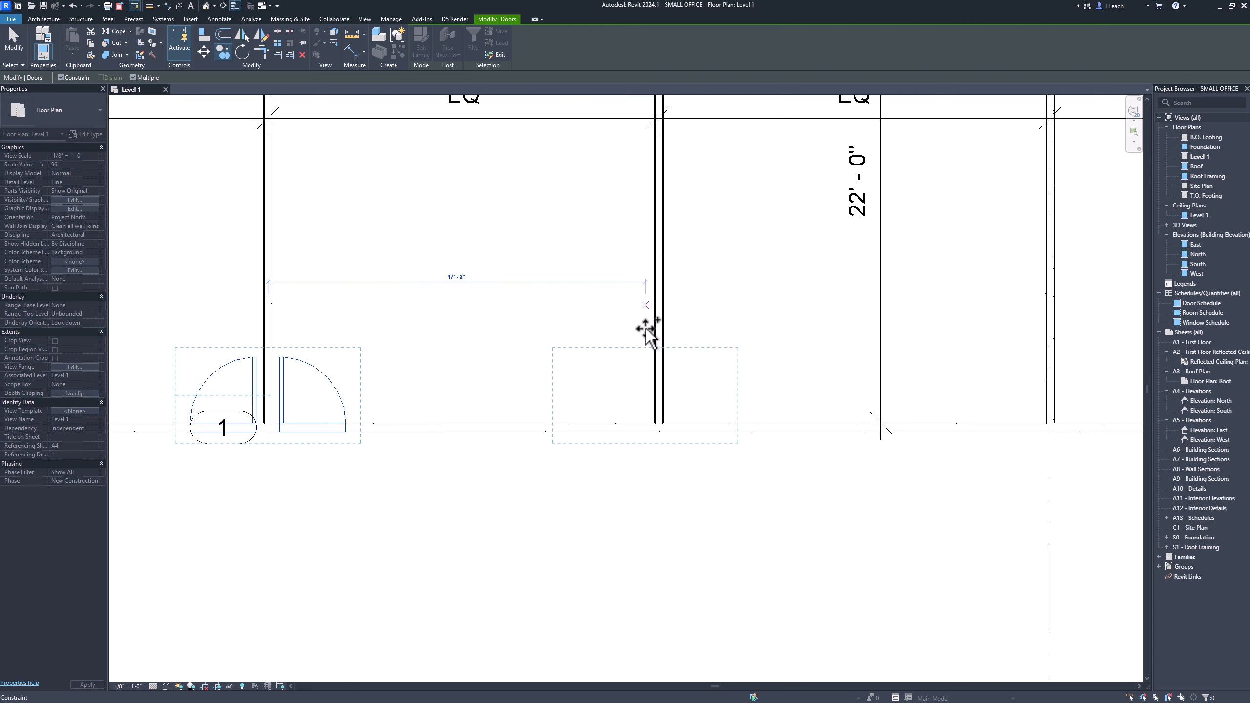
middle_click_drag(757, 340, 561, 354)
scroll(710, 333, "up", 1)
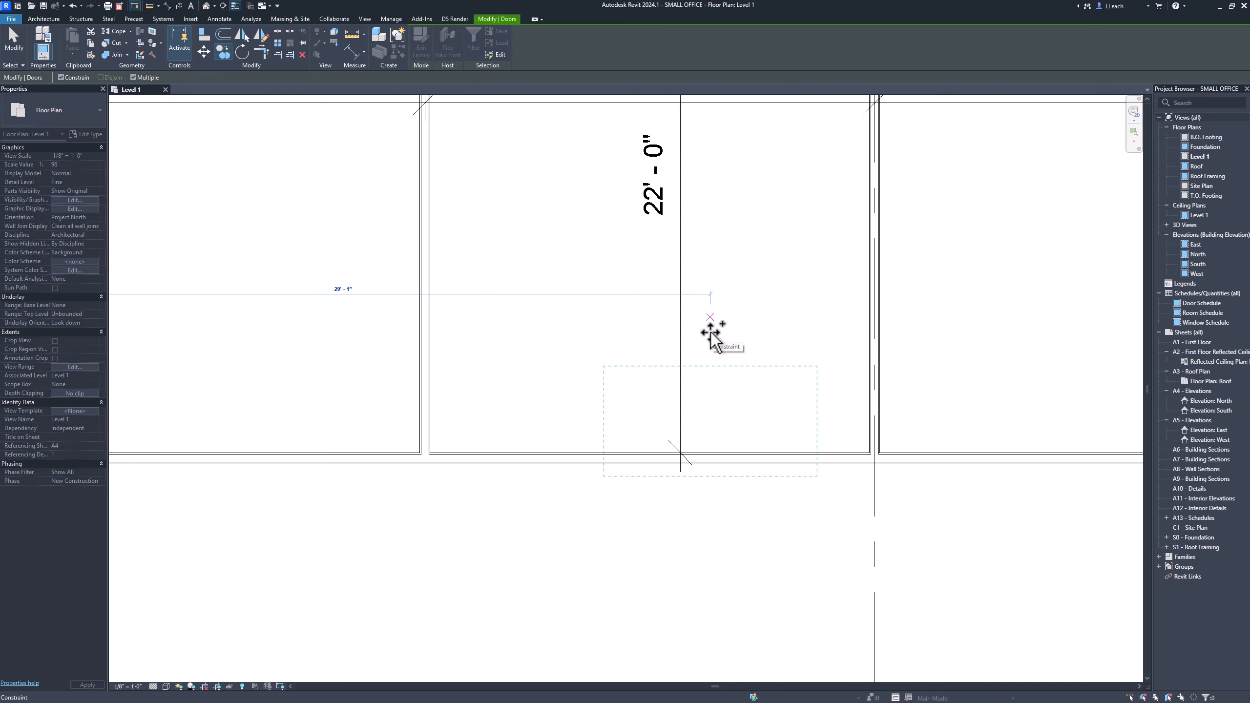
scroll(710, 333, "down", 3)
middle_click_drag(717, 335, 670, 355)
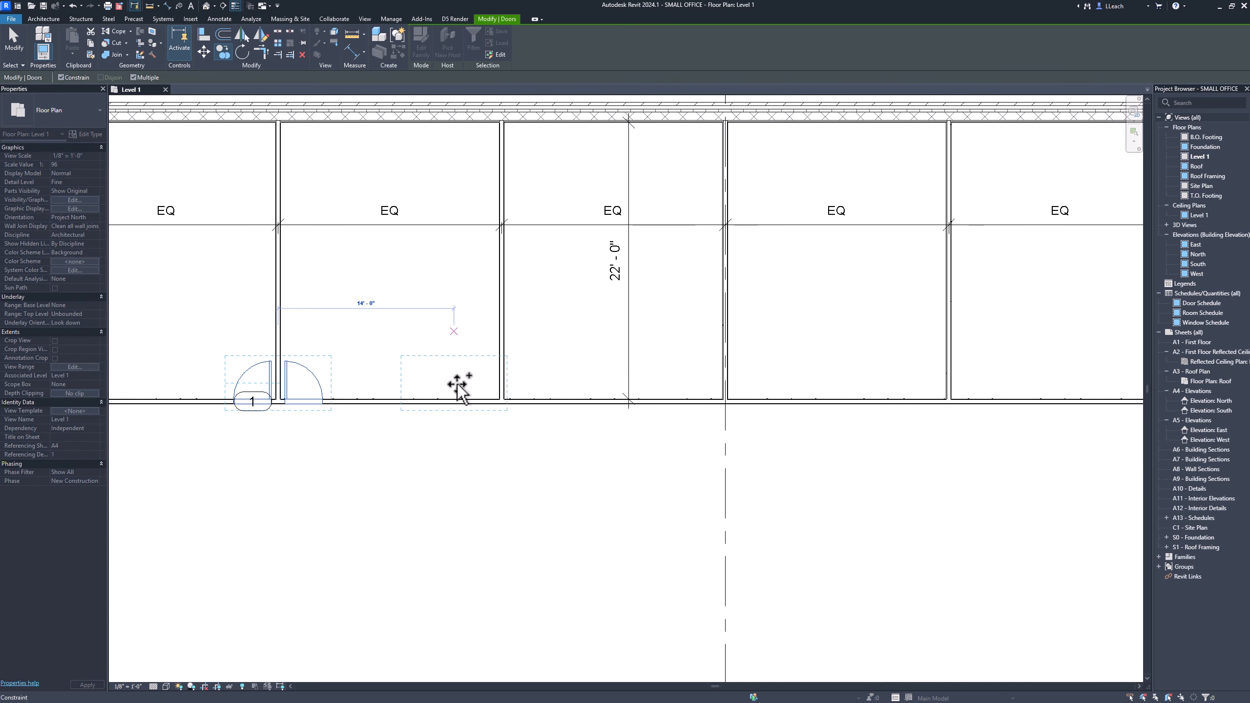
left_click(730, 373)
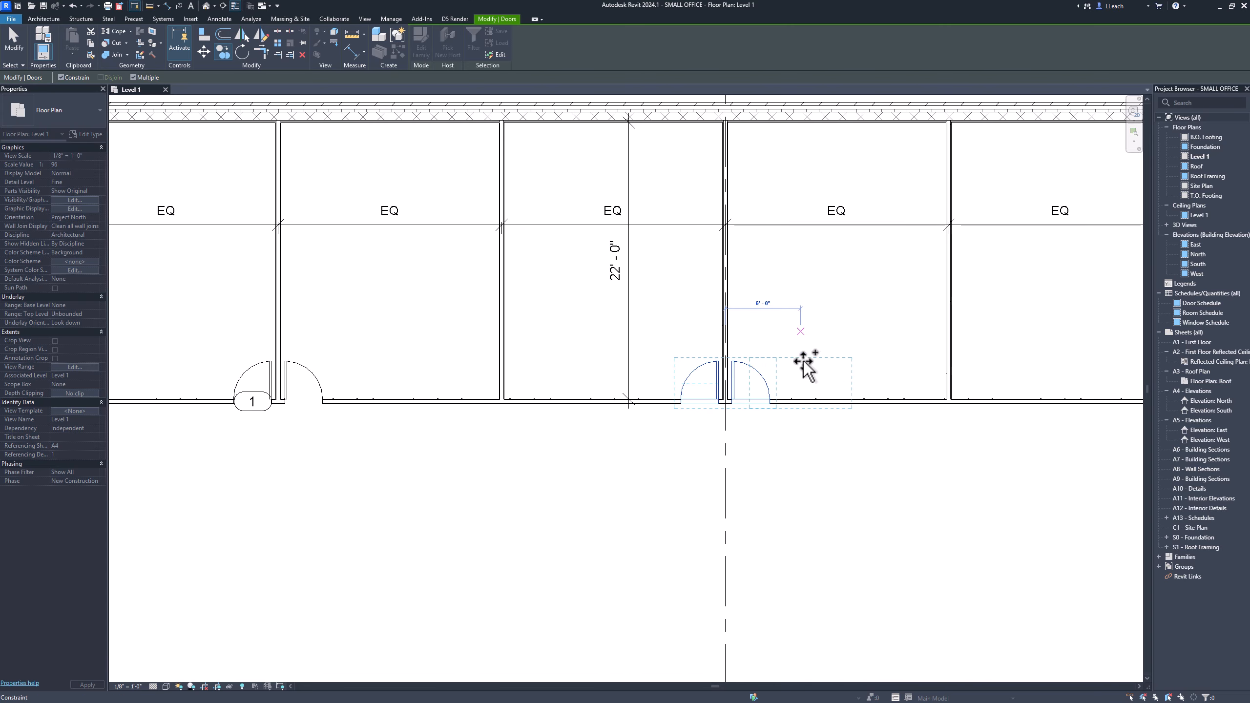
Copy the door pair again onto the fifth room partition and exit the Copy command.
middle_click_drag(804, 363, 634, 368)
middle_click_drag(786, 368, 581, 368)
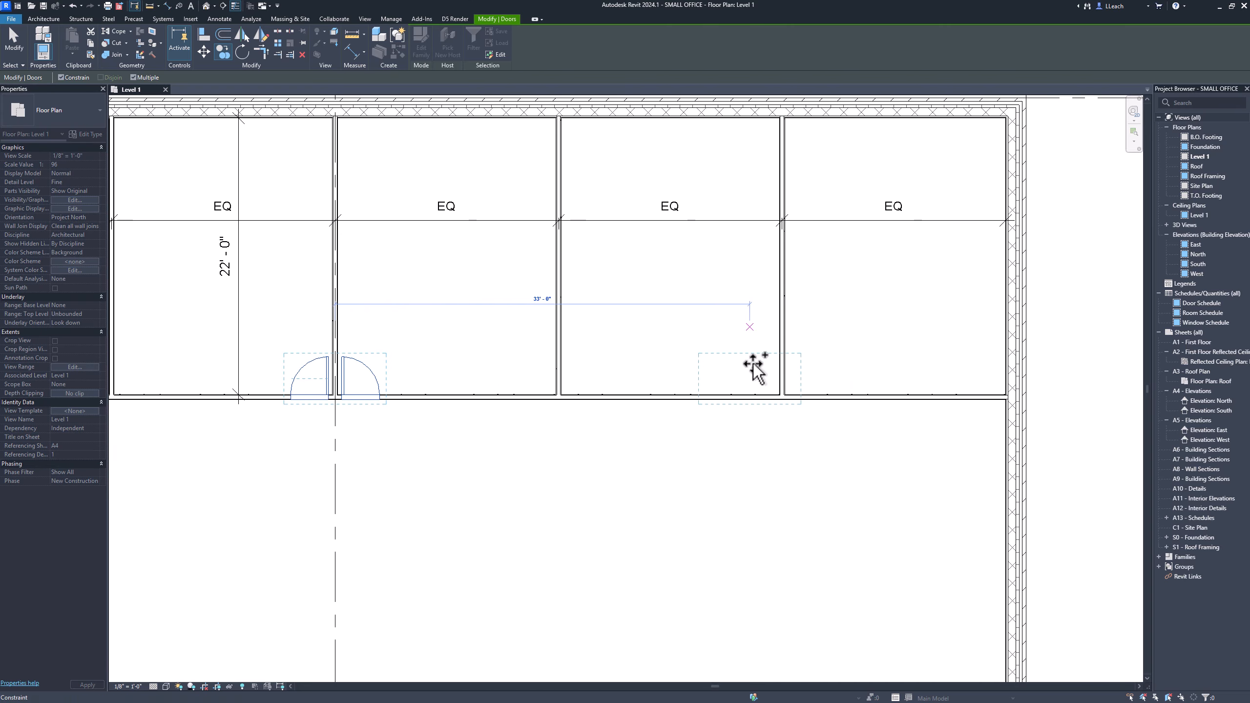
left_click(783, 367)
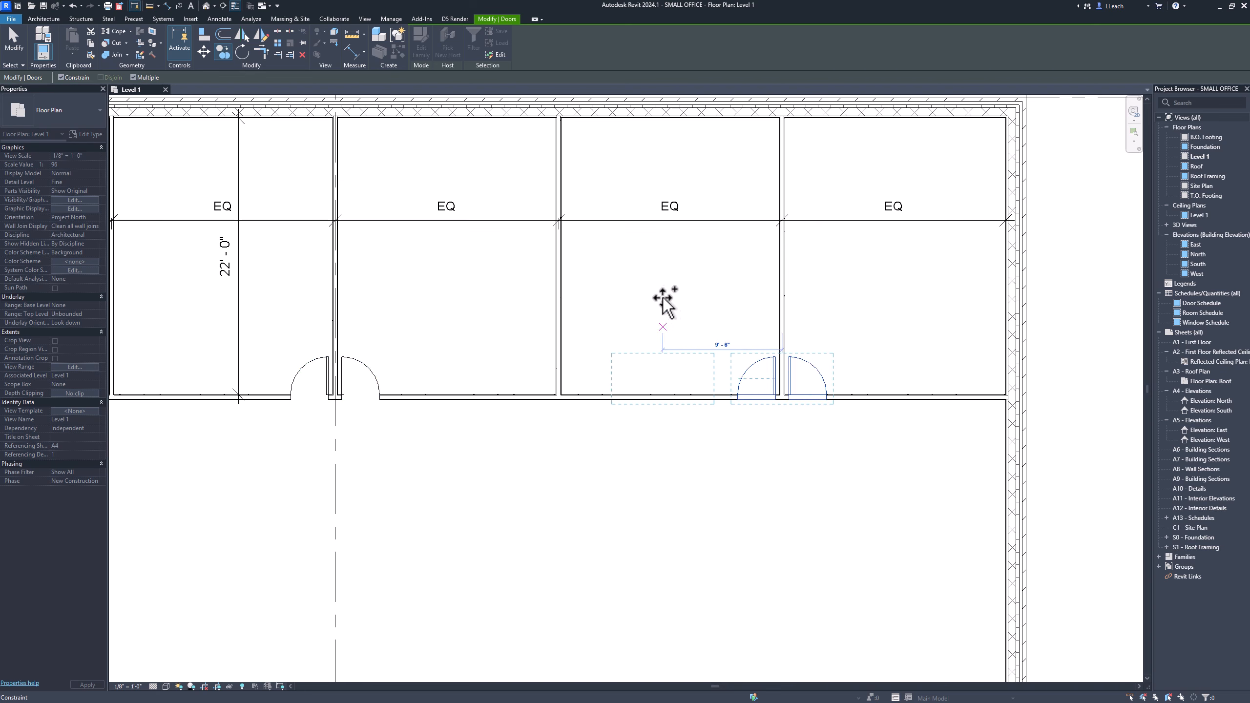
left_click(17, 50)
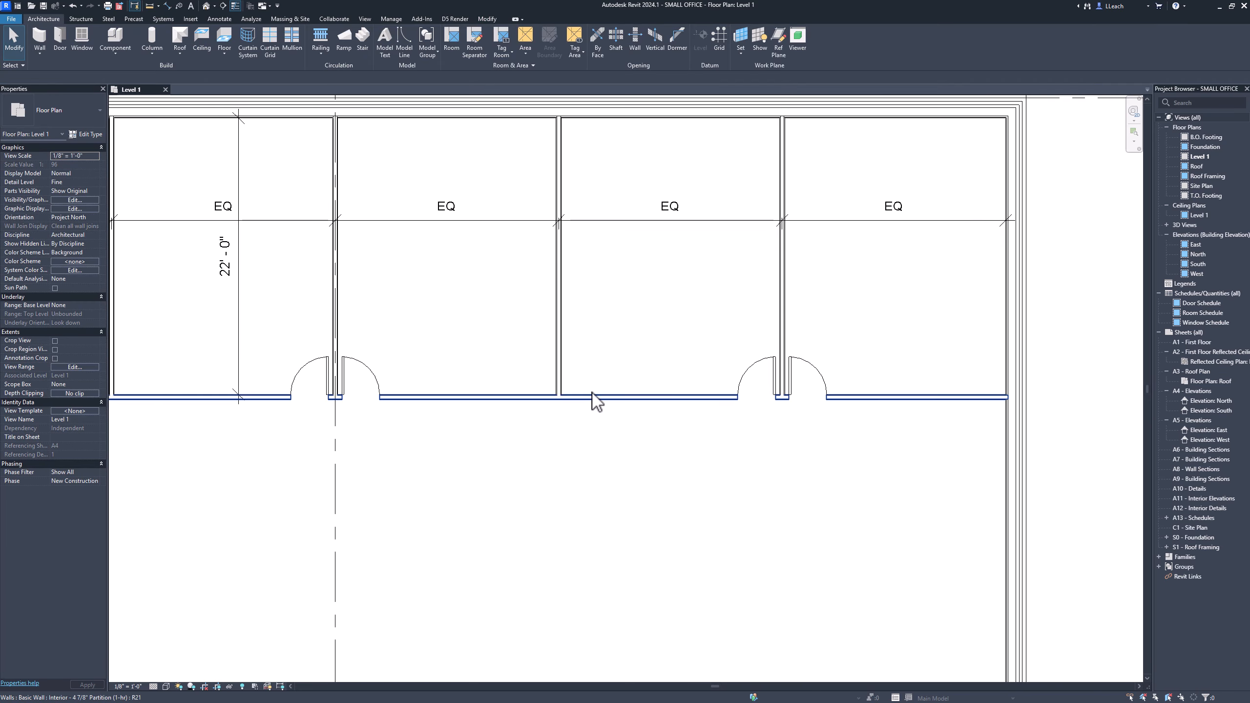
Place a flipped single-flush door in the south exterior wall about 41' from the west wall.
scroll(593, 393, "down", 3)
middle_click_drag(594, 394, 653, 374)
scroll(639, 369, "down", 1)
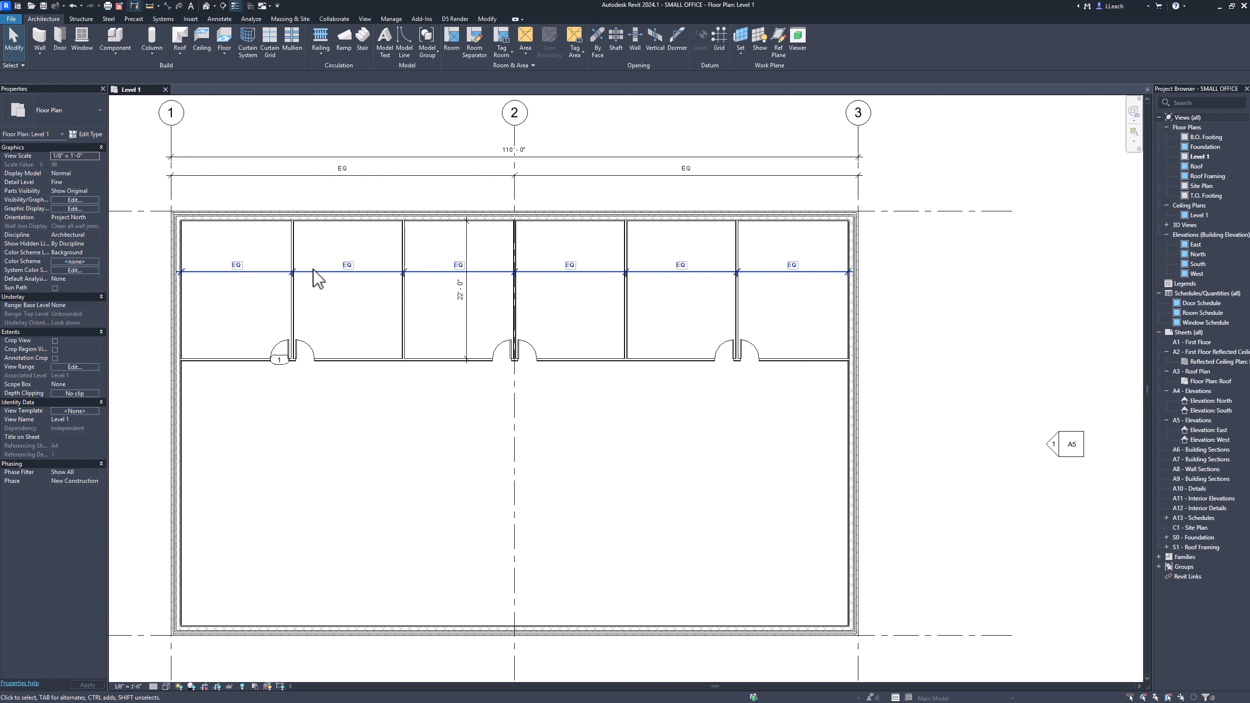
left_click(60, 40)
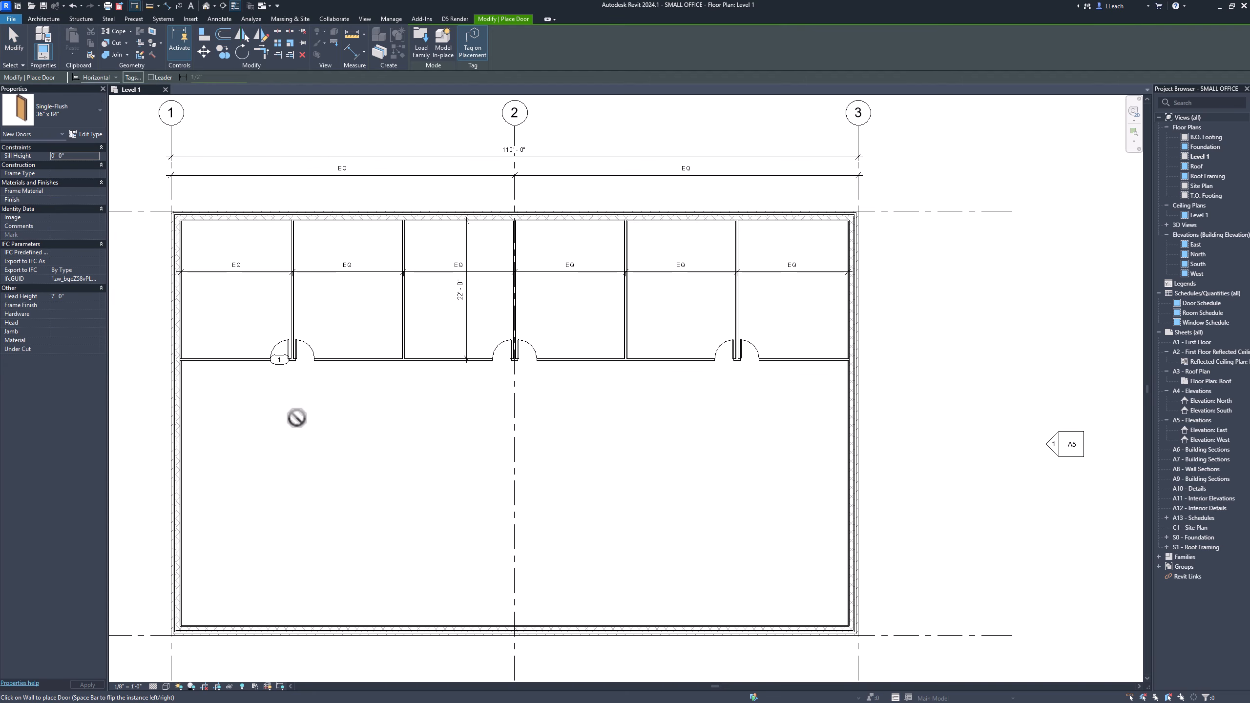
middle_click_drag(364, 489, 405, 518)
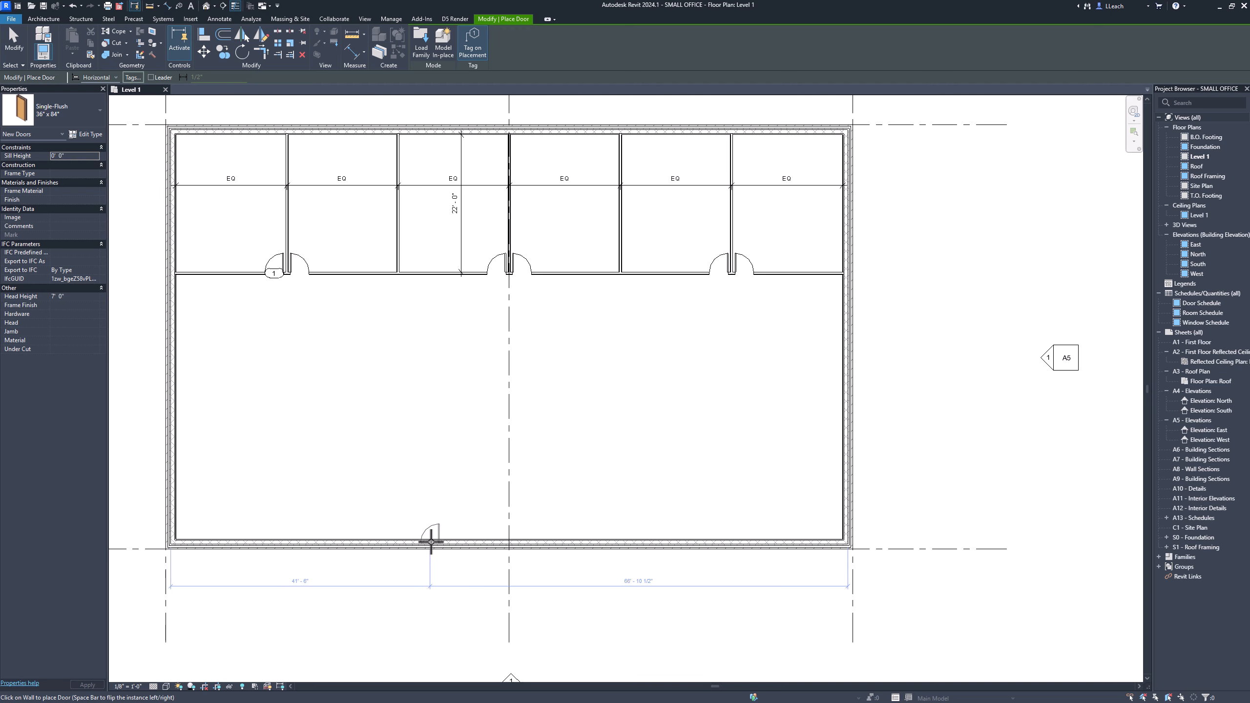
key("space")
left_click(427, 543)
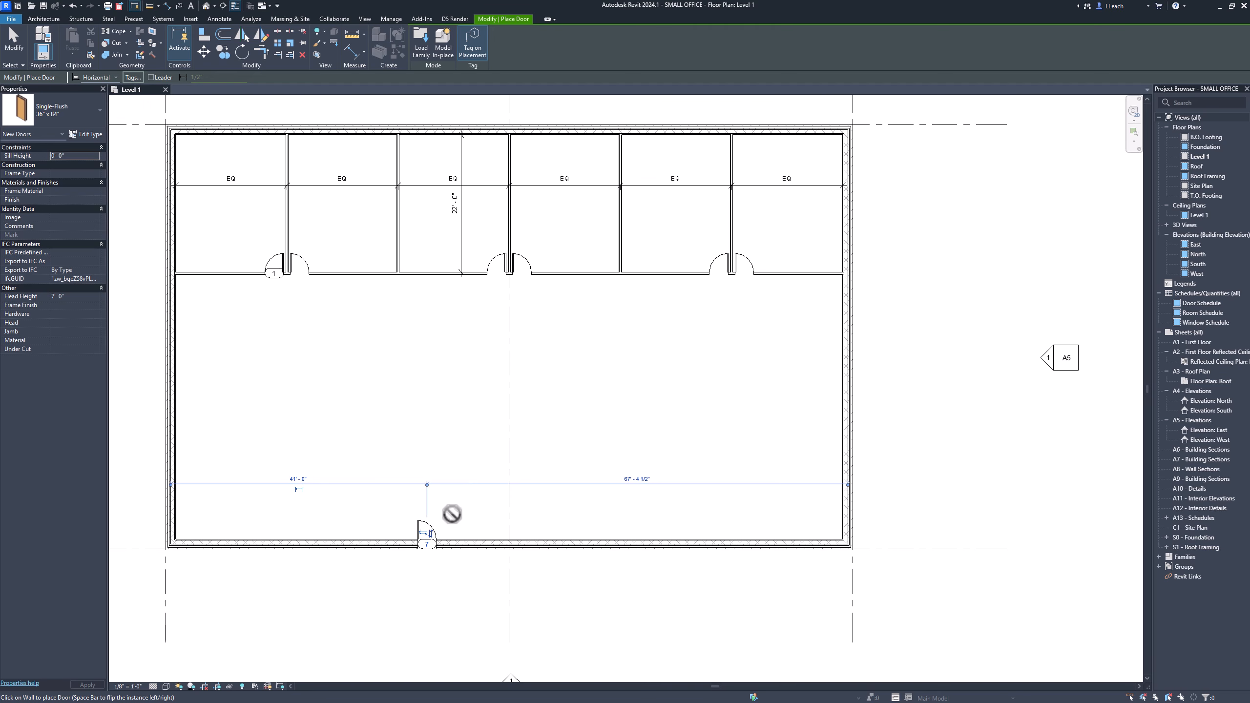
Place a second door in the south exterior wall about 33' to the right of the first.
middle_click_drag(475, 524, 399, 497)
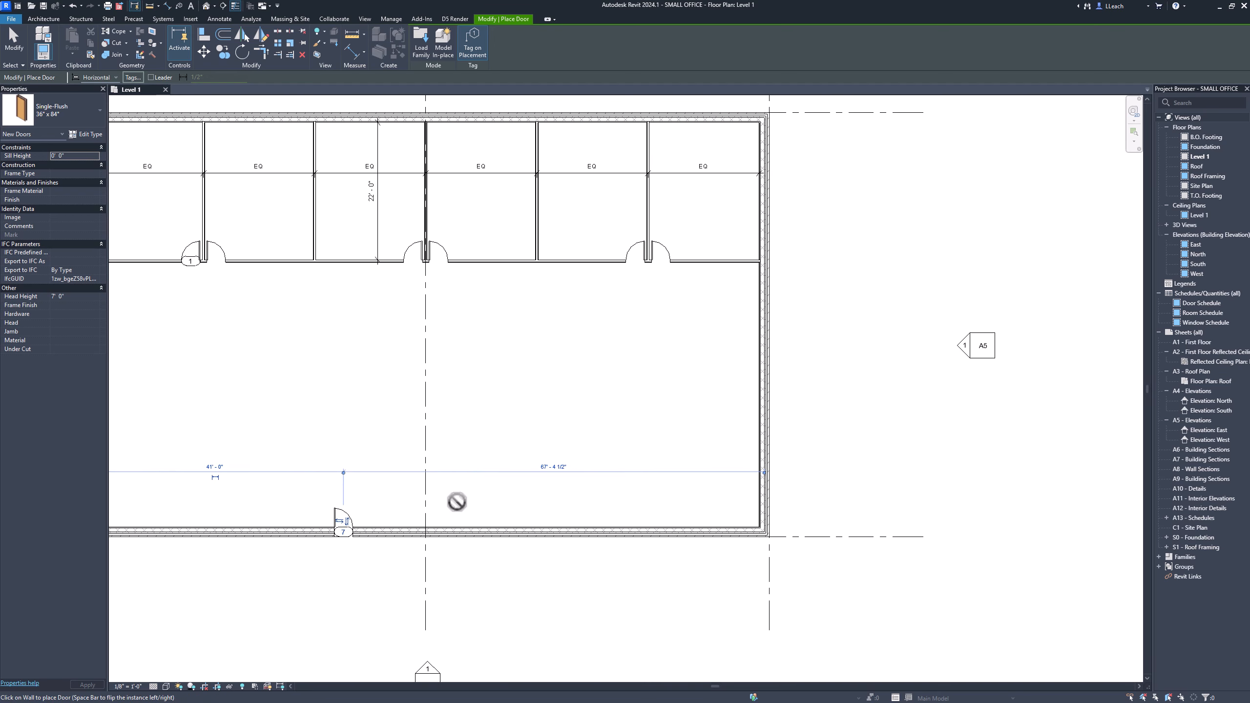
left_click(550, 534)
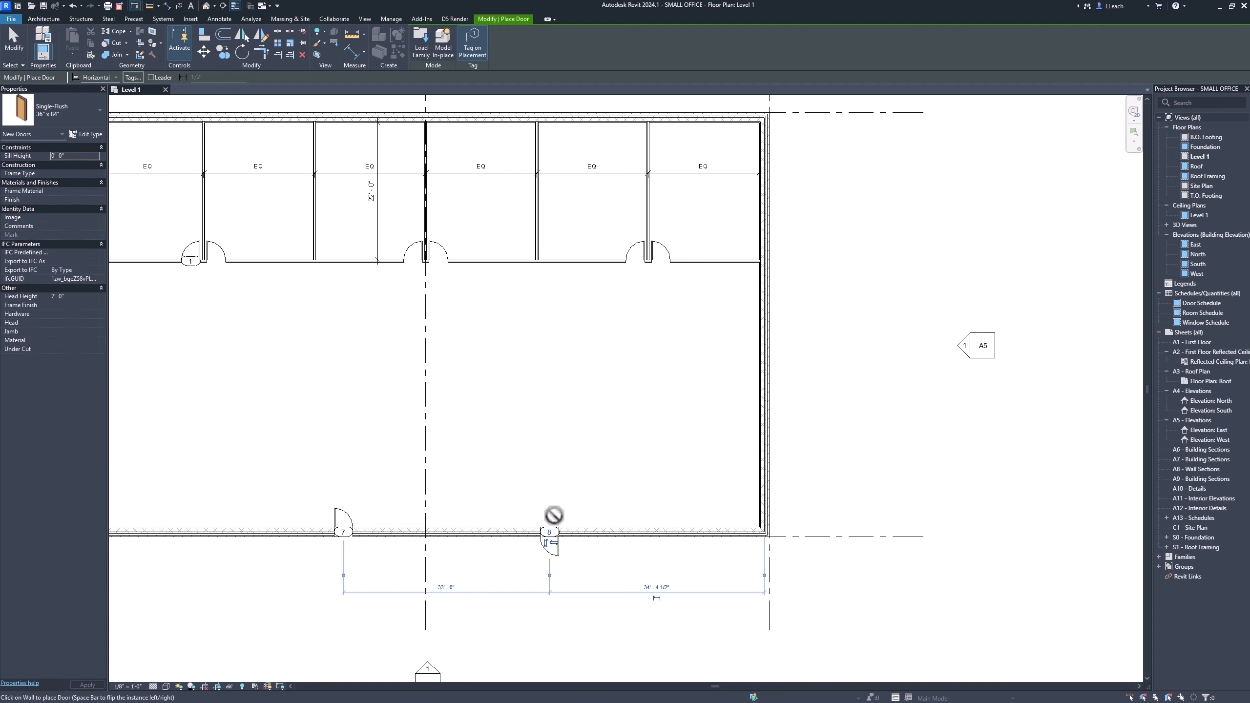
middle_click_drag(494, 436, 546, 424)
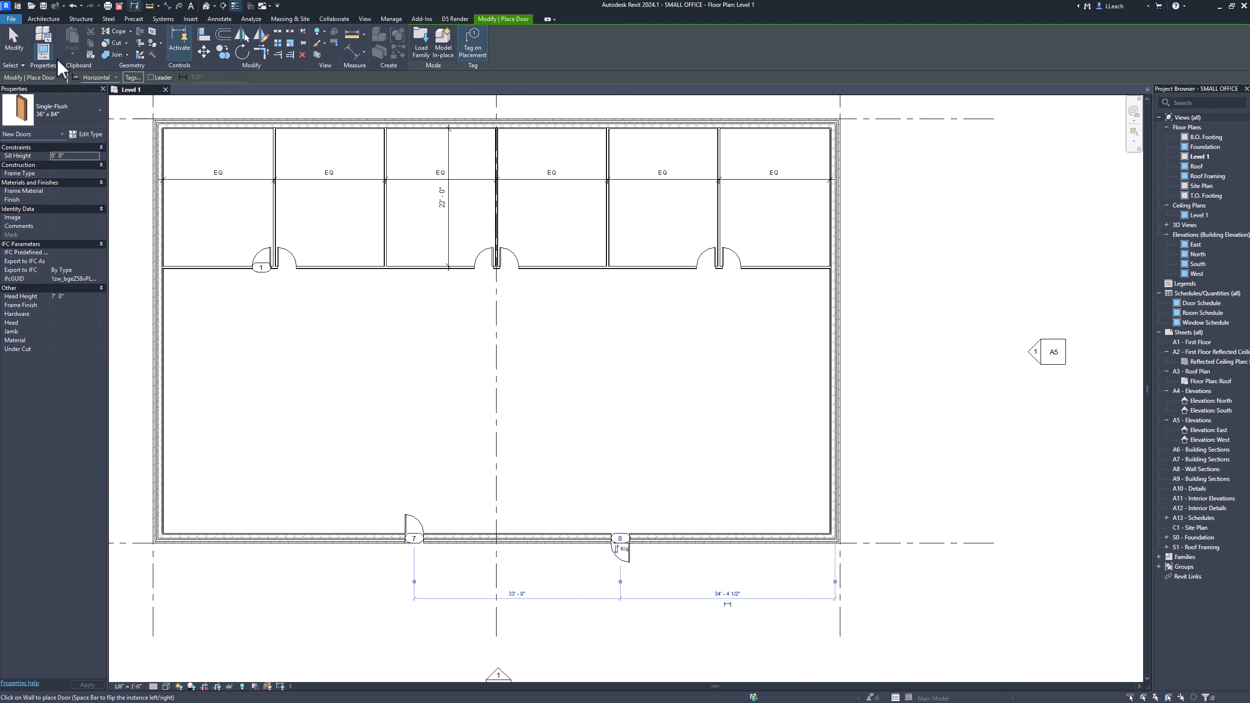
left_click(18, 53)
scroll(382, 459, "up", 1)
scroll(381, 459, "down", 2)
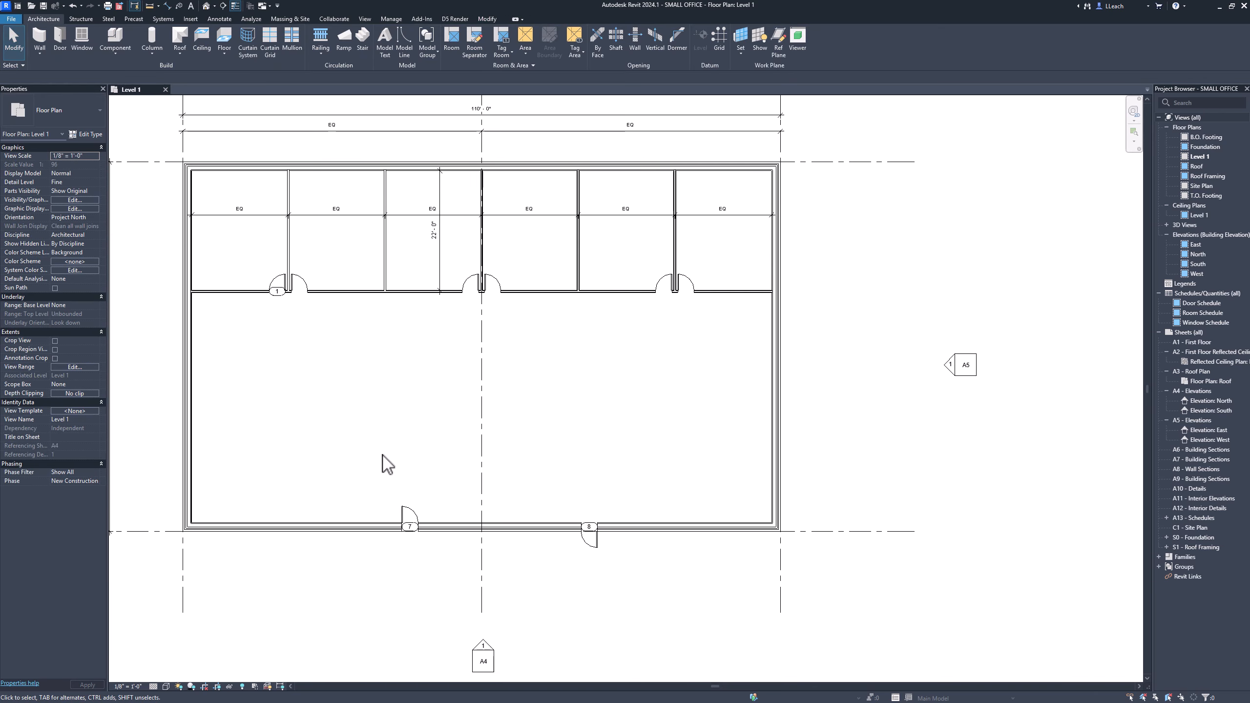
middle_click_drag(410, 450, 400, 428)
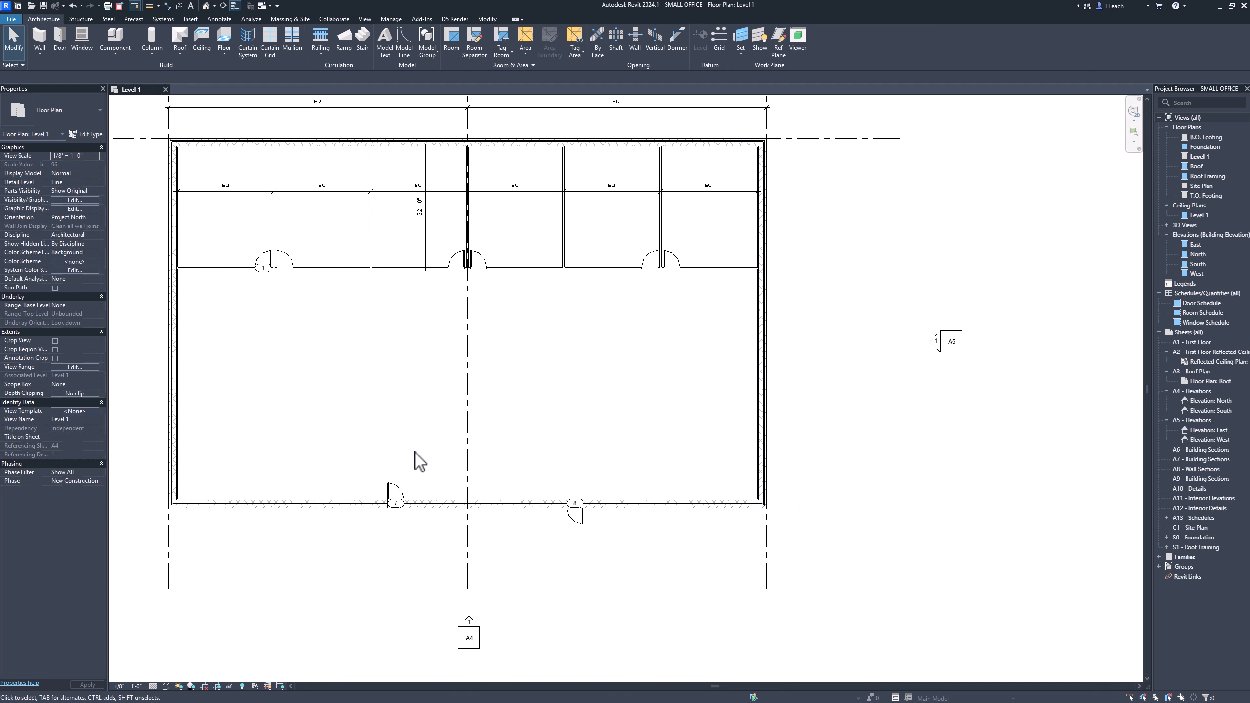
Delete the westernmost door in the south exterior wall.
left_click(398, 495)
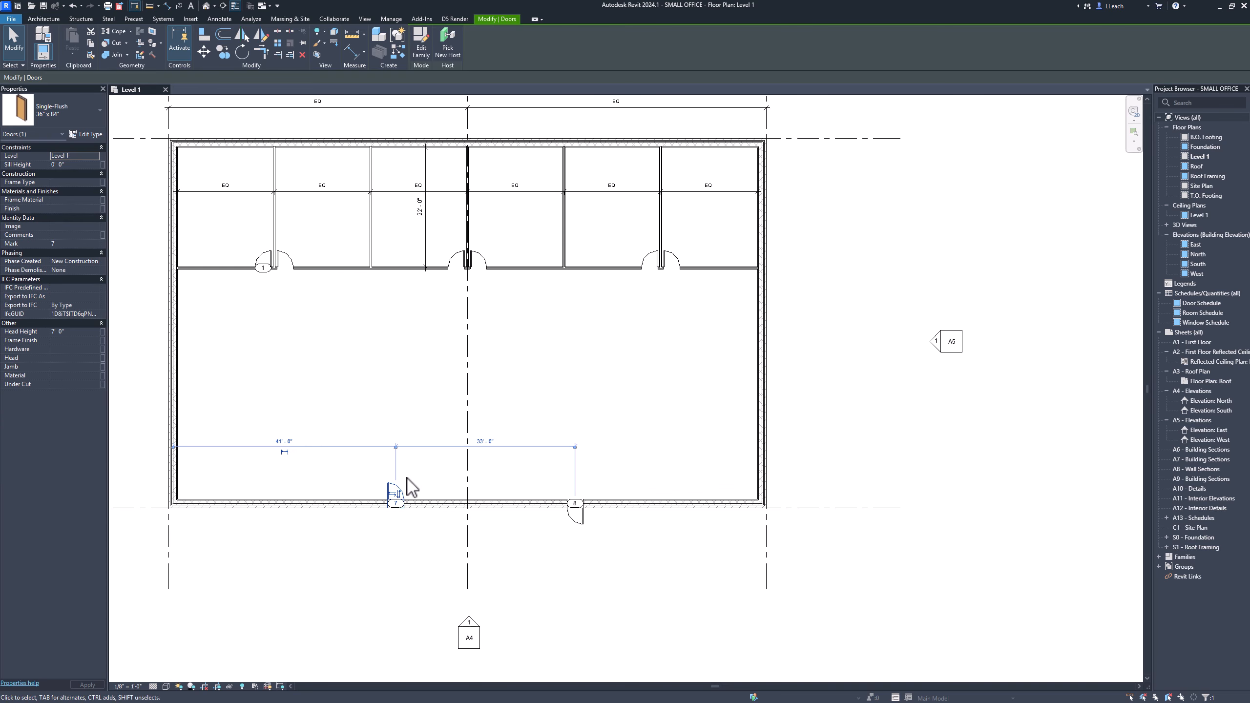
key("Delete")
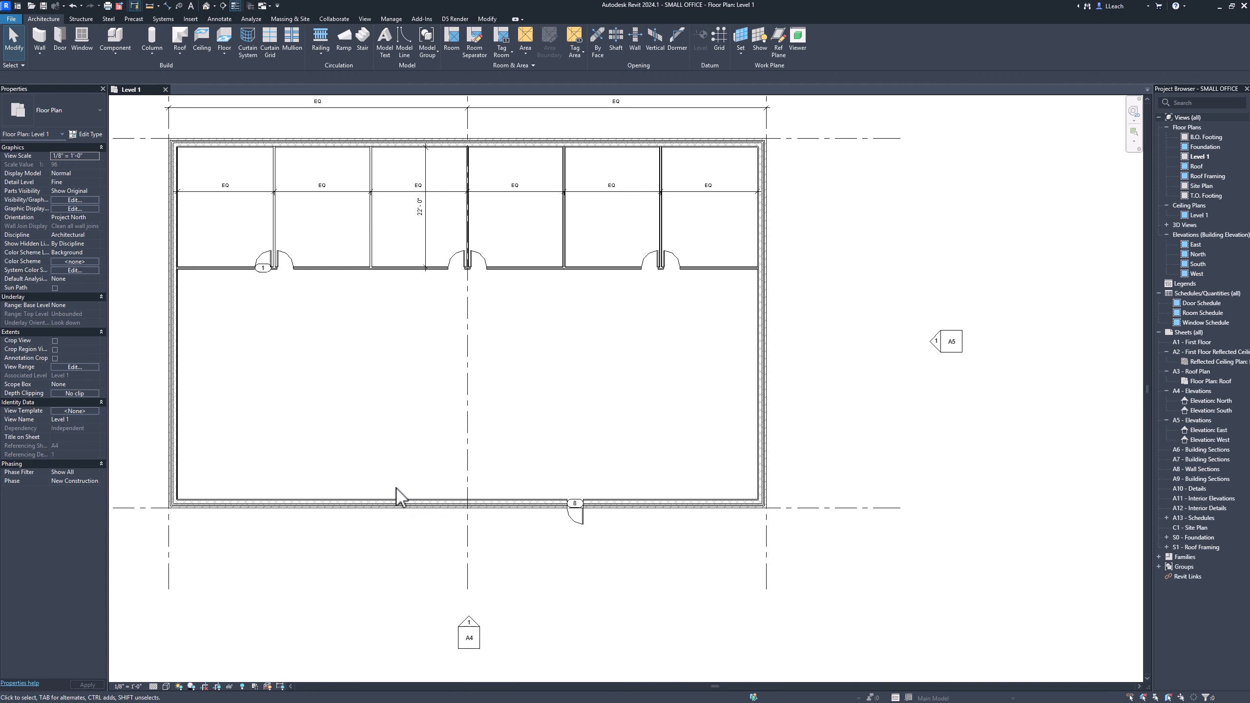
Tag all untagged doors in the current view with vertically oriented door tags.
middle_click_drag(400, 473, 395, 474)
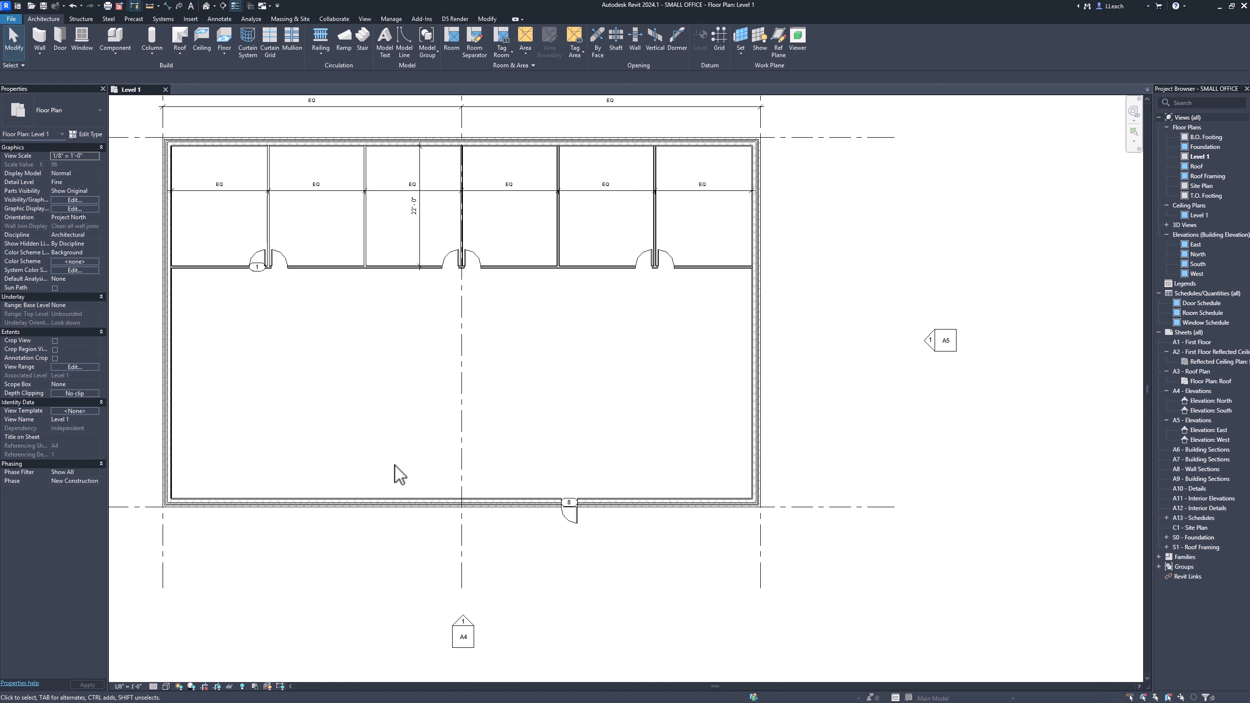
middle_click_drag(413, 432, 419, 470)
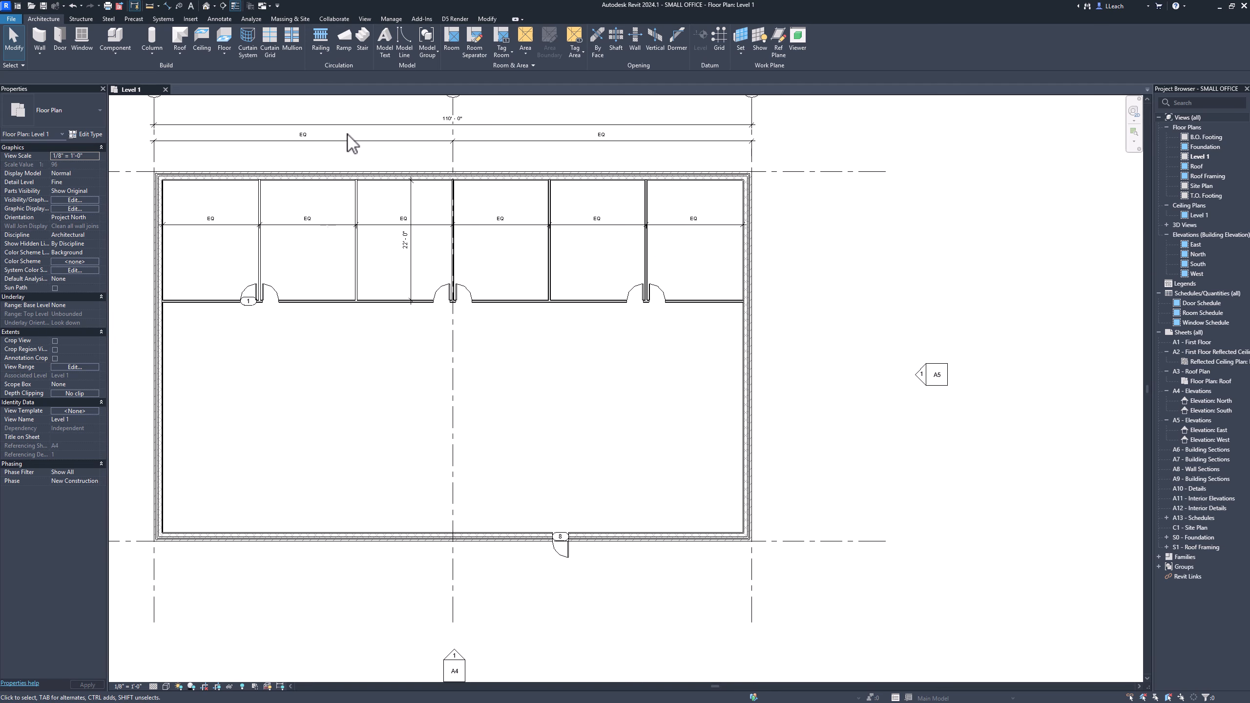
left_click(227, 20)
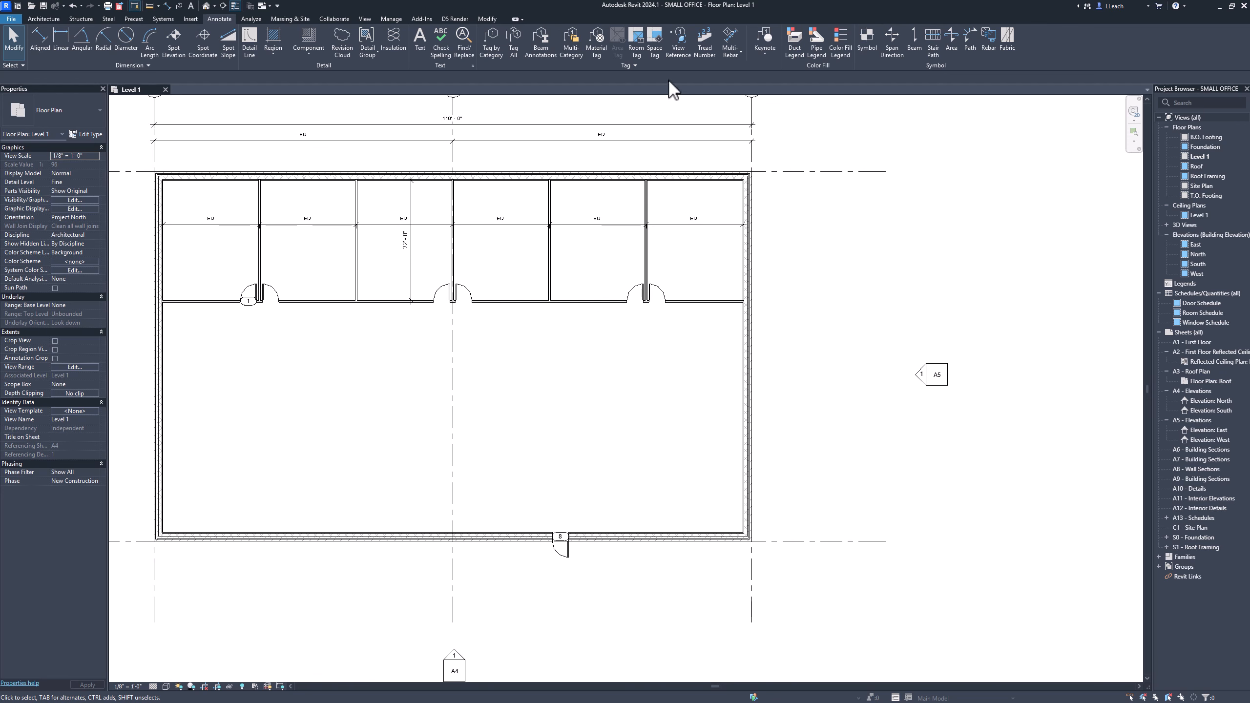
left_click(513, 47)
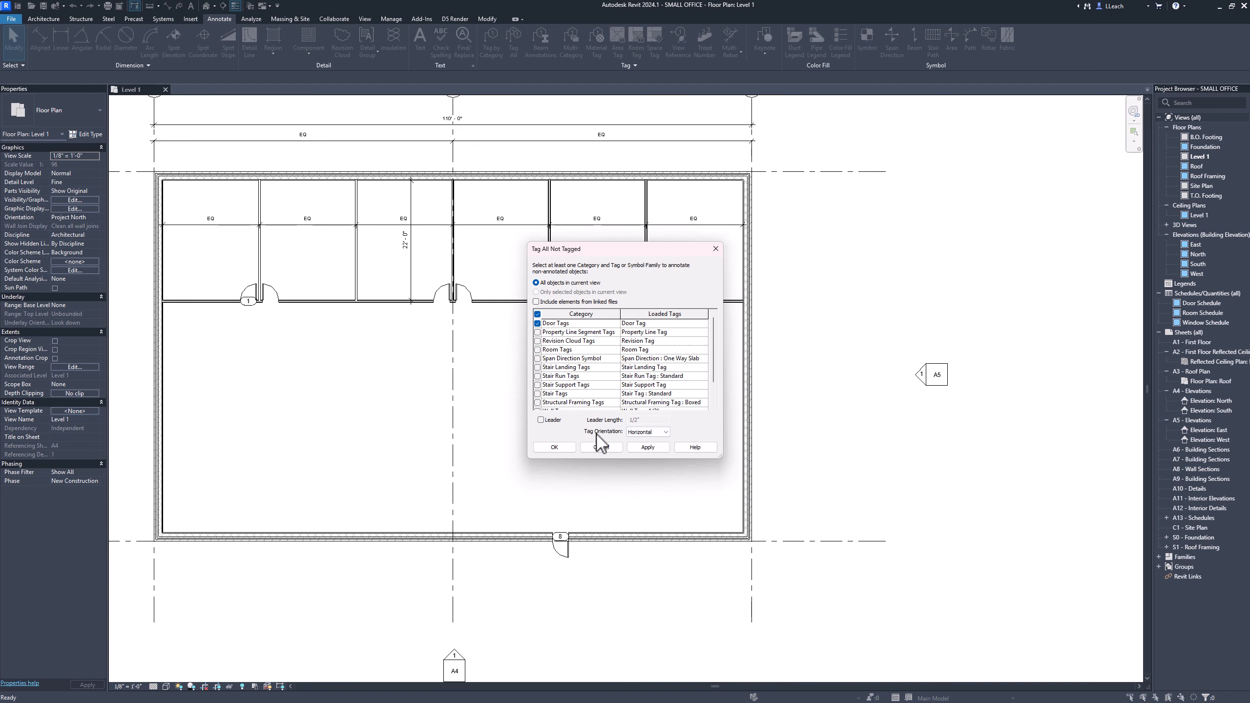
left_click(666, 432)
left_click(648, 449)
left_click(568, 447)
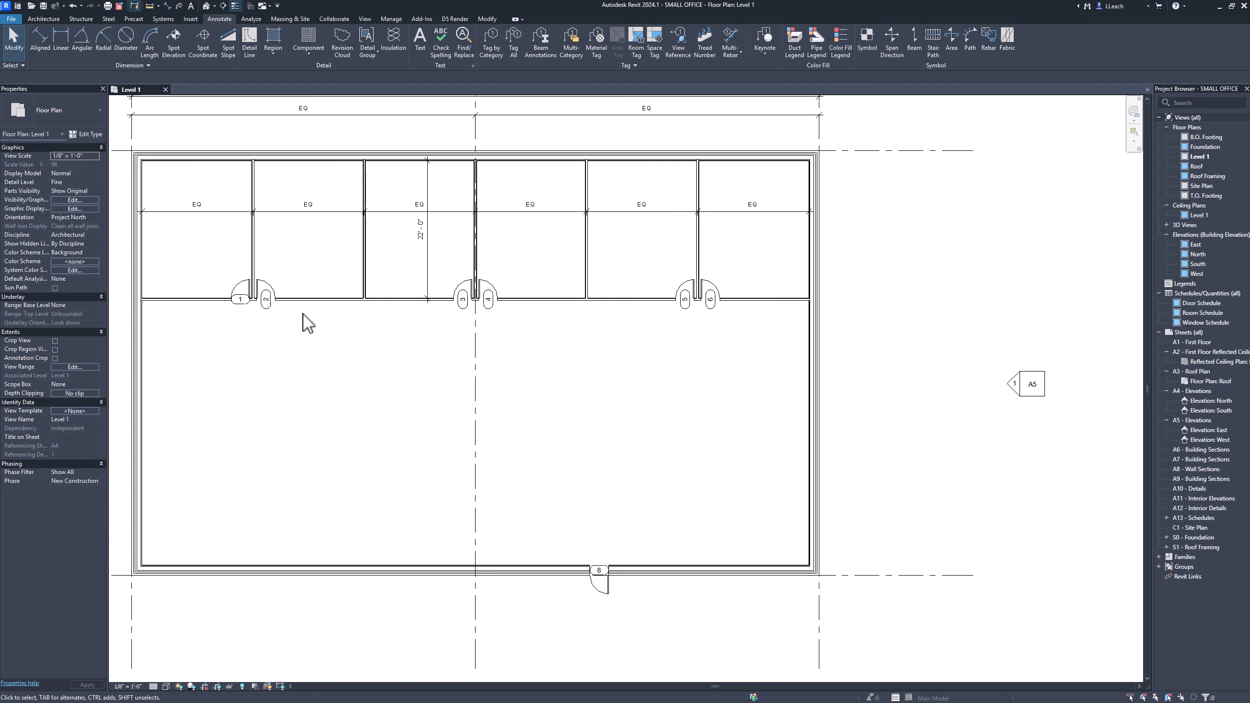
Place two Fixed 36" x 48" windows in the north exterior wall of the westernmost office, about 7' apart.
scroll(303, 315, "up", 1)
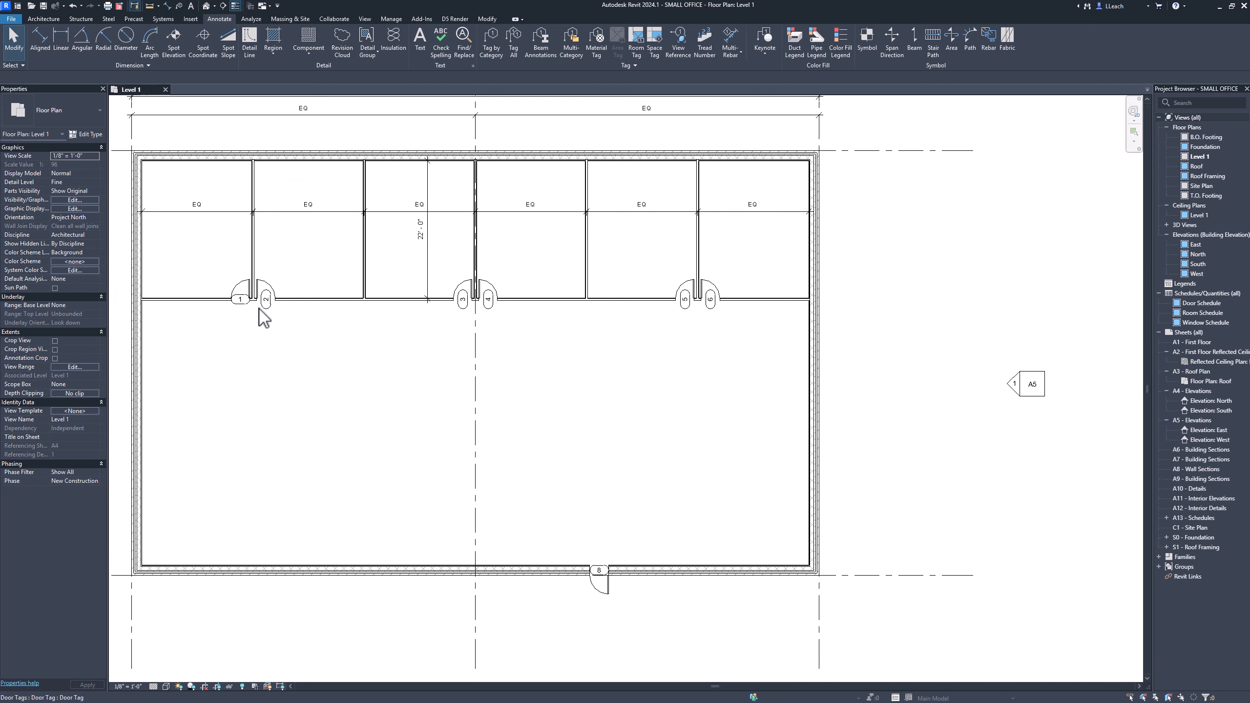
scroll(447, 439, "up", 1)
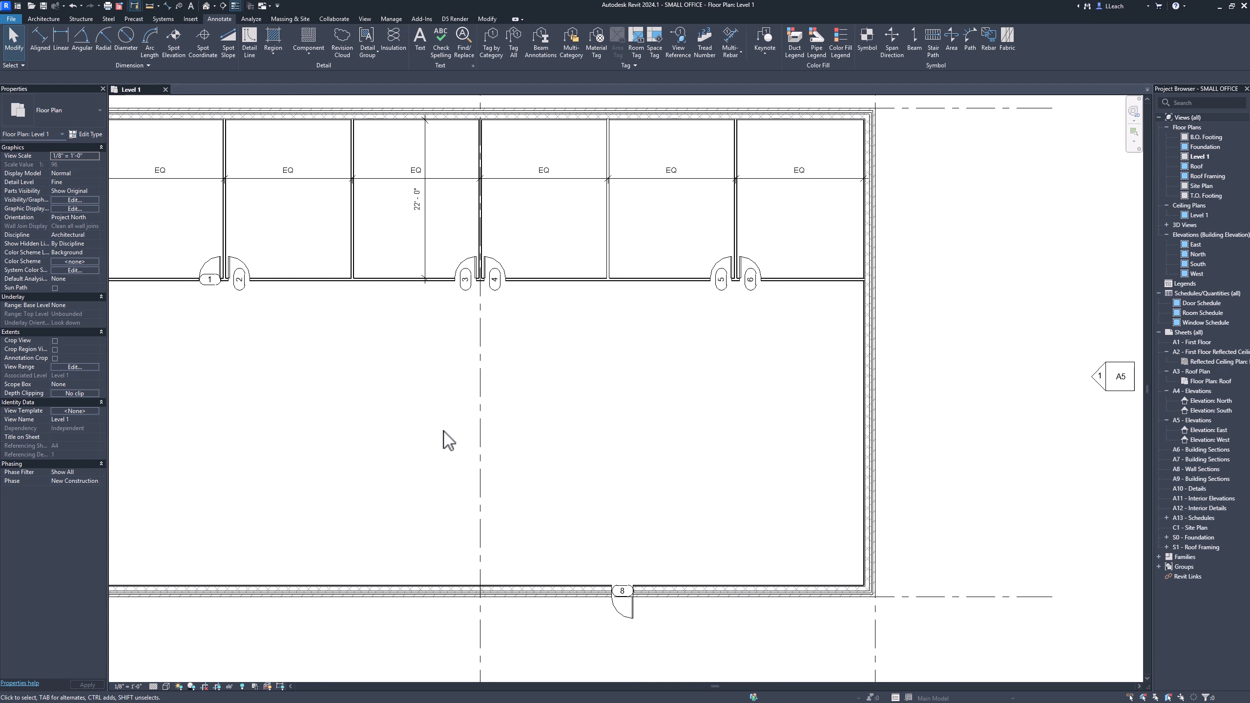
scroll(447, 440, "down", 1)
scroll(446, 436, "down", 1)
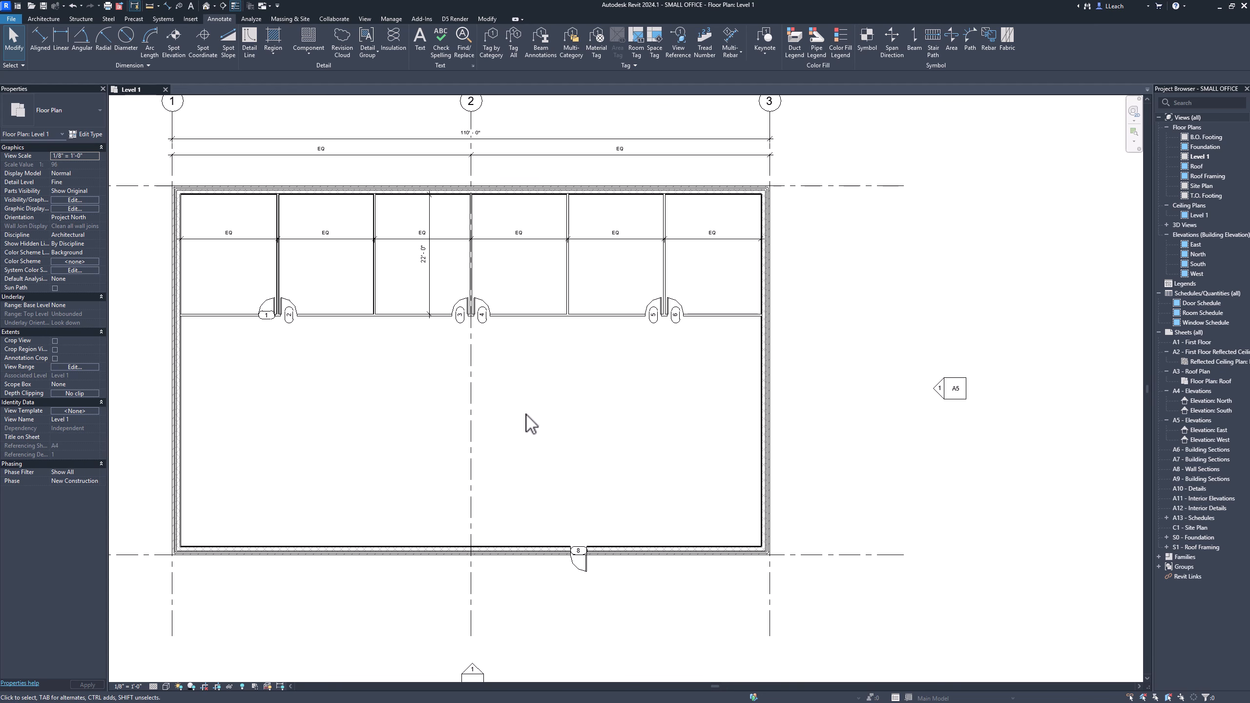
middle_click_drag(526, 421, 586, 424)
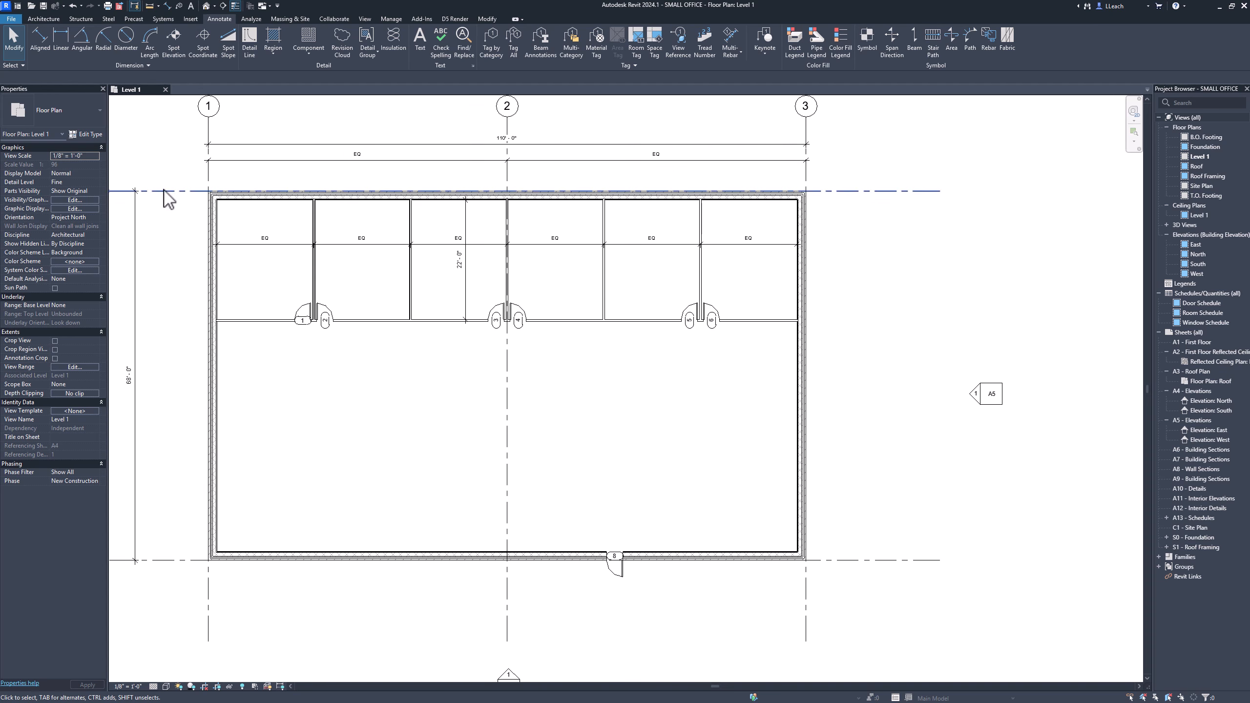
left_click(54, 18)
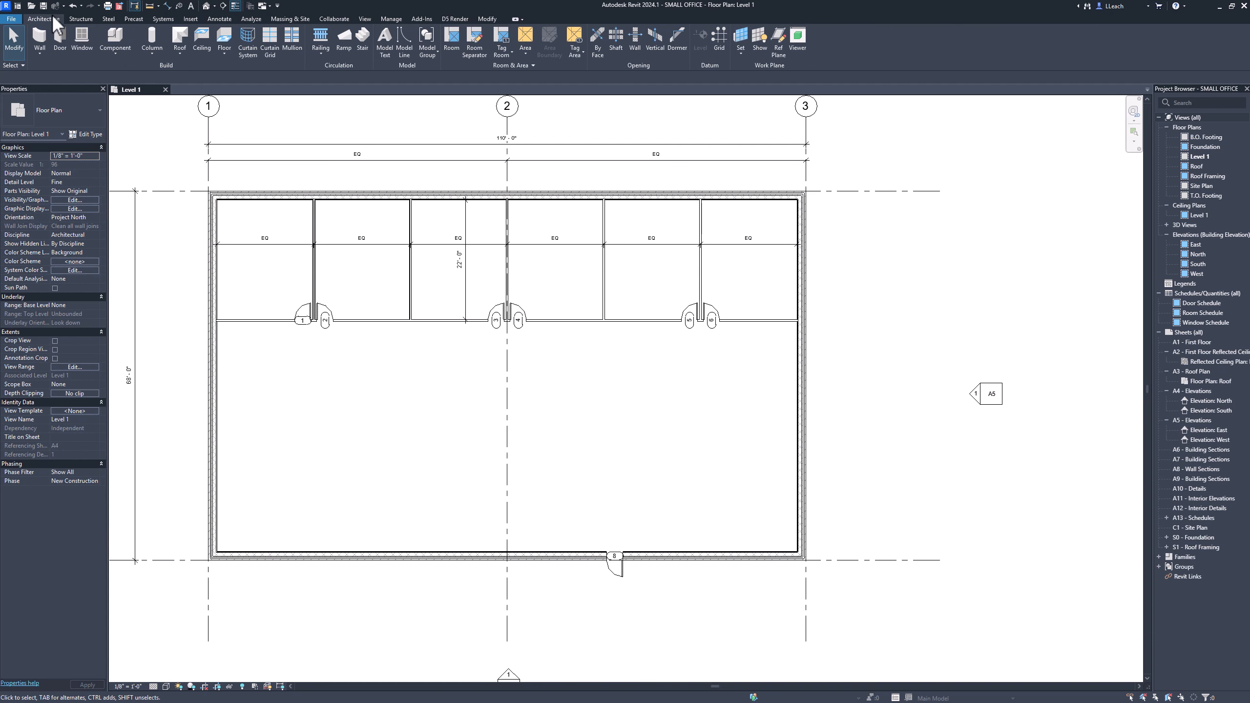
left_click(86, 46)
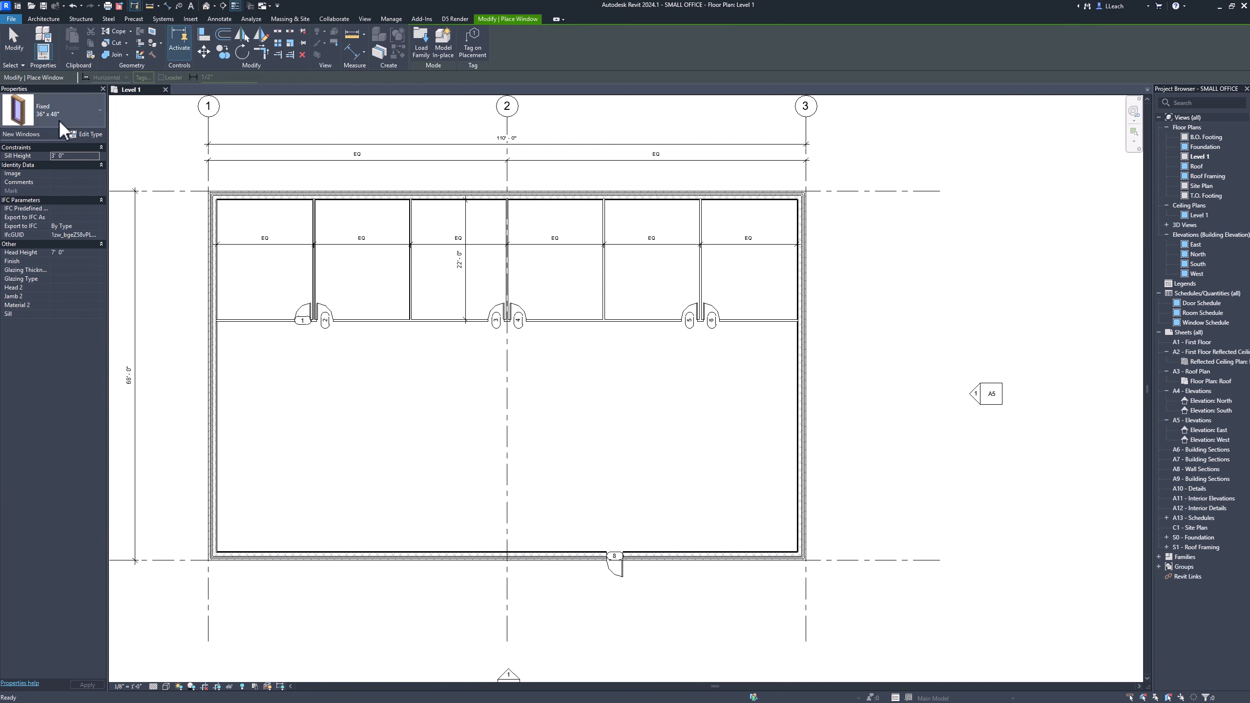
left_click(101, 113)
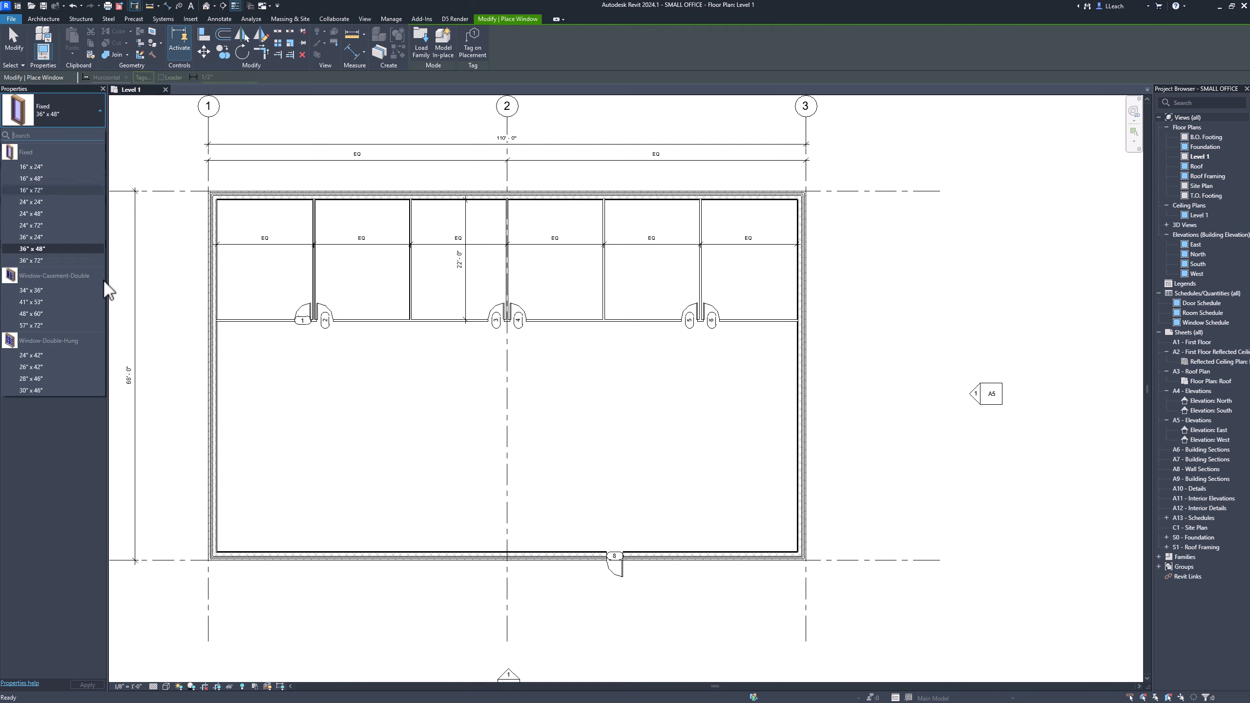
left_click(84, 108)
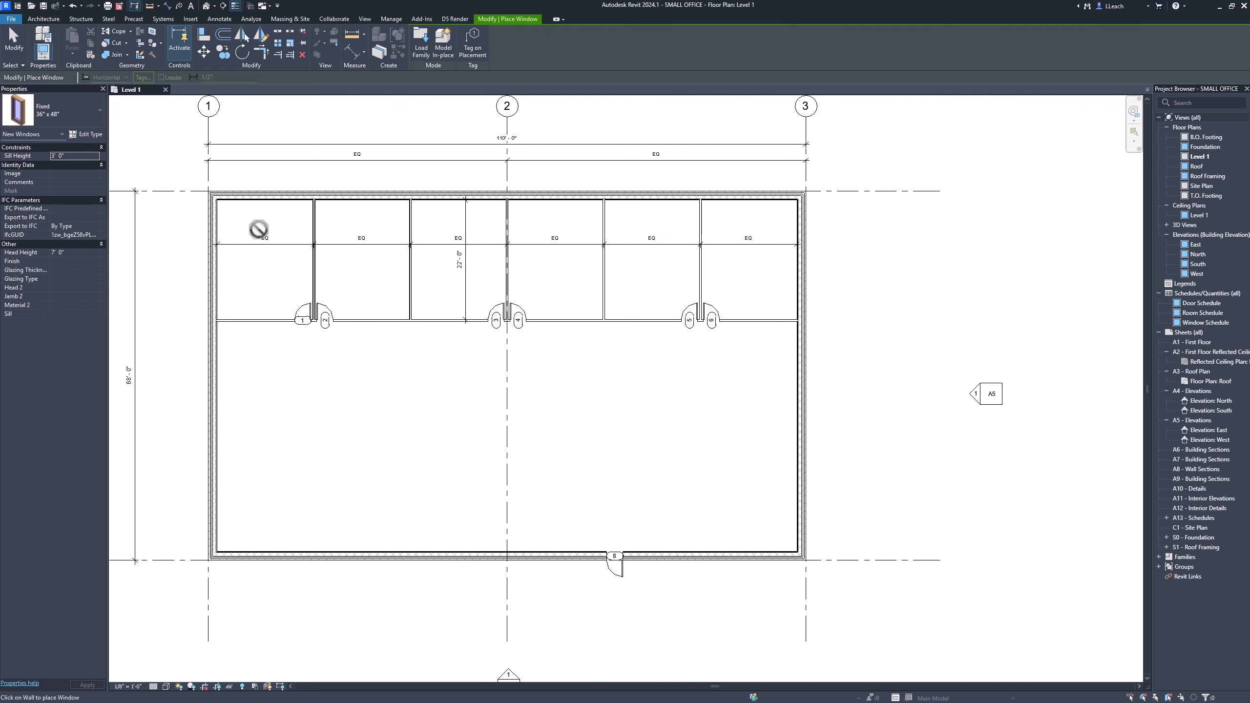
scroll(254, 228, "up", 4)
scroll(313, 291, "up", 3)
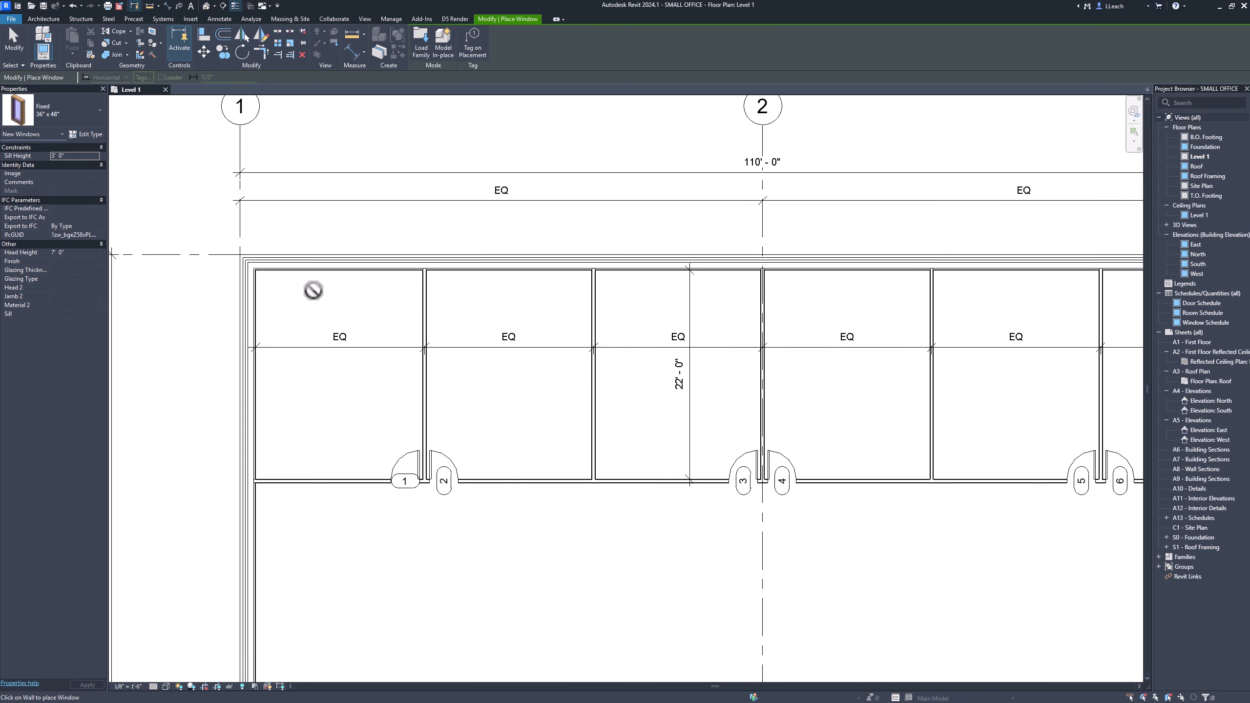
middle_click_drag(312, 288, 346, 295)
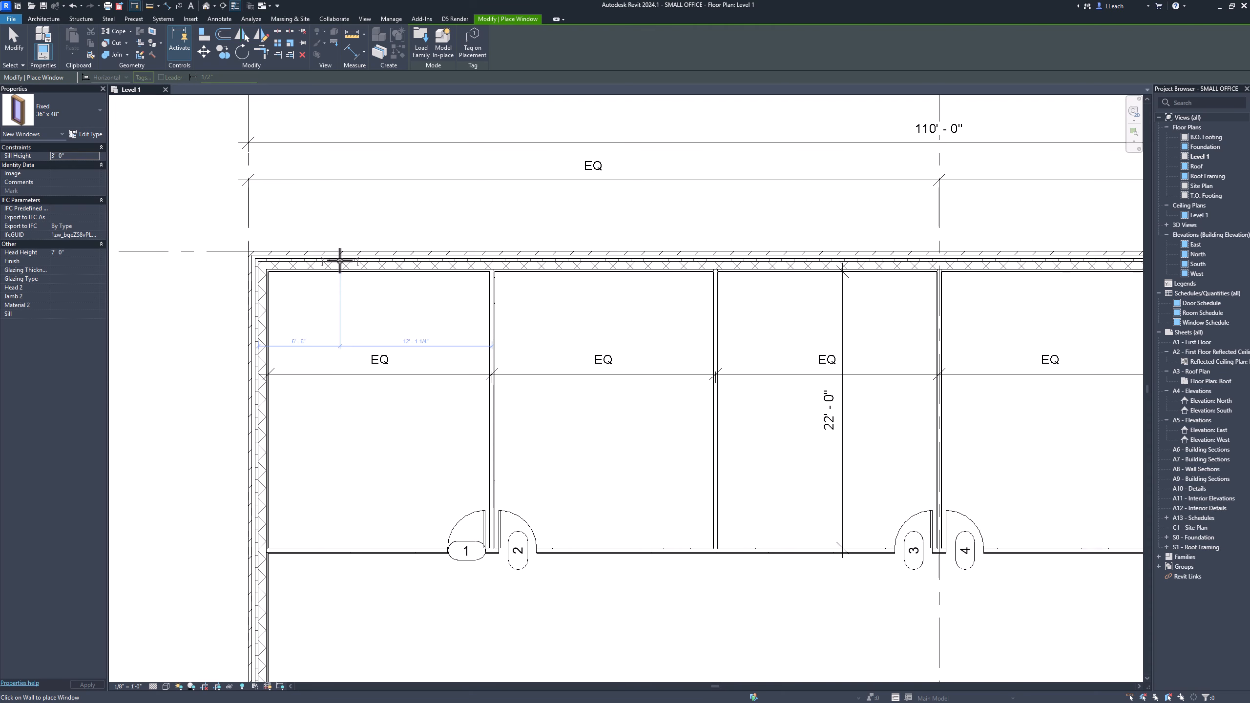
left_click(339, 259)
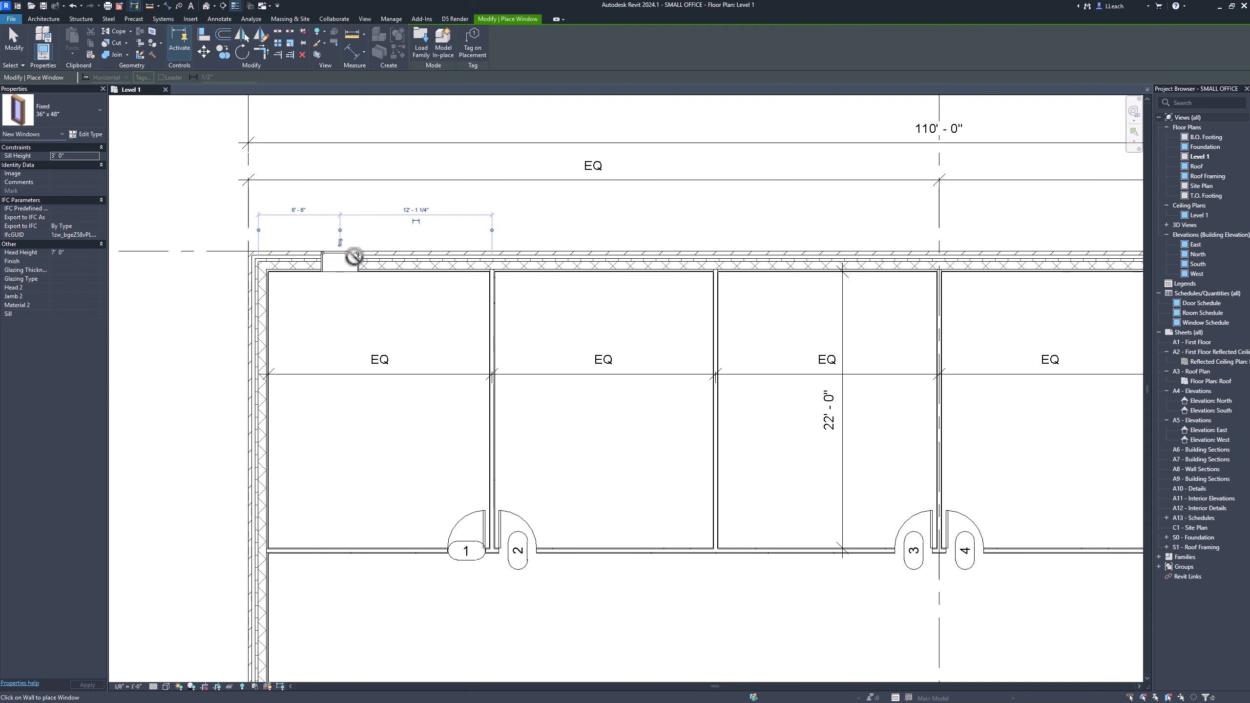
left_click(432, 255)
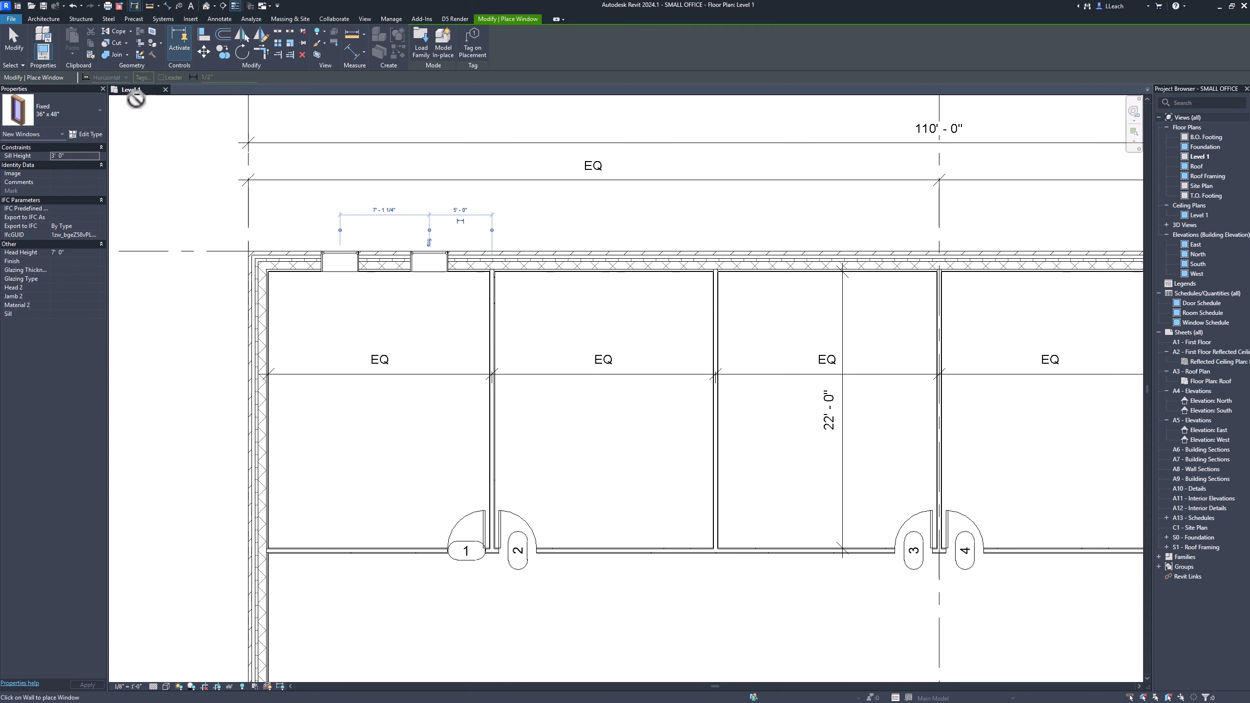
Flip the facing of the first window in the north wall.
left_click(14, 40)
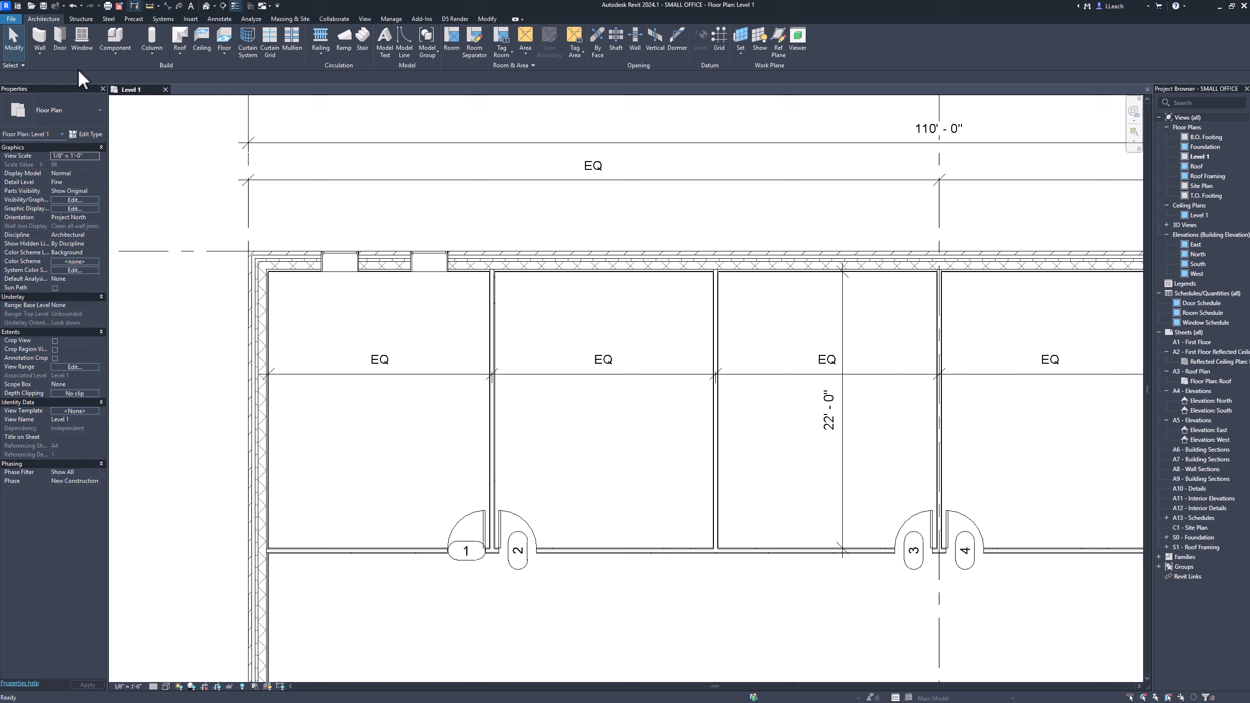
left_click(338, 261)
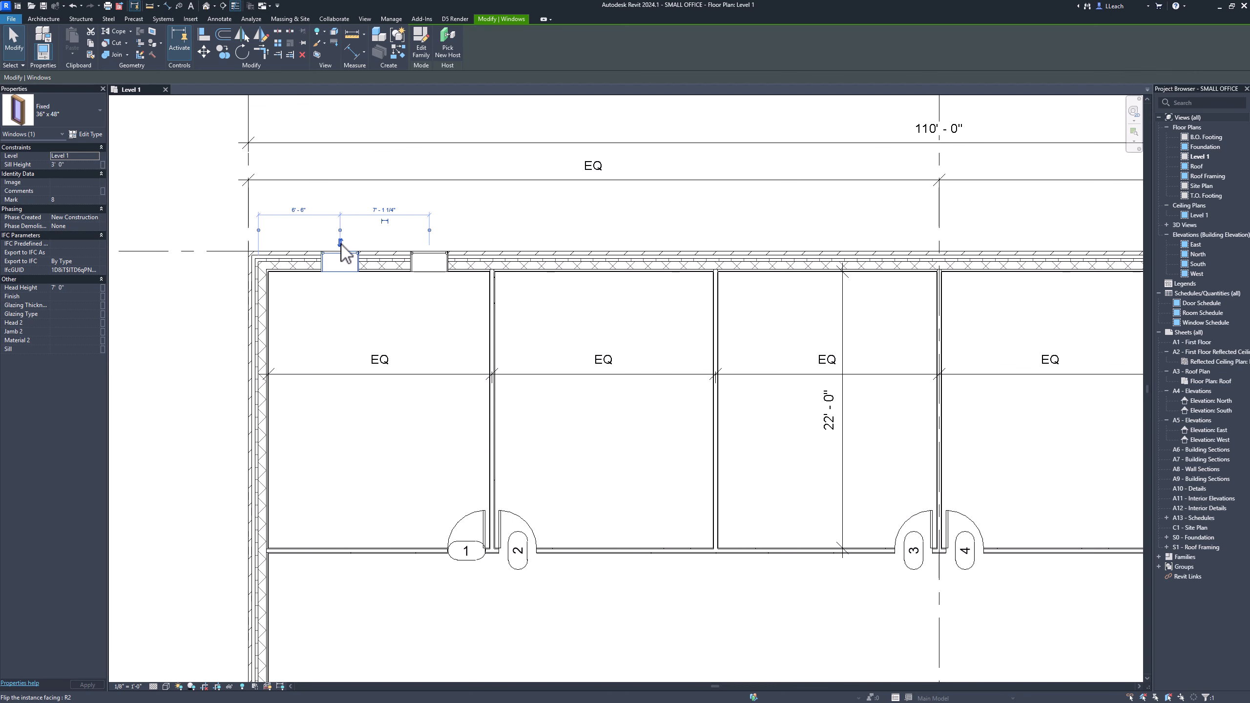
left_click(340, 242)
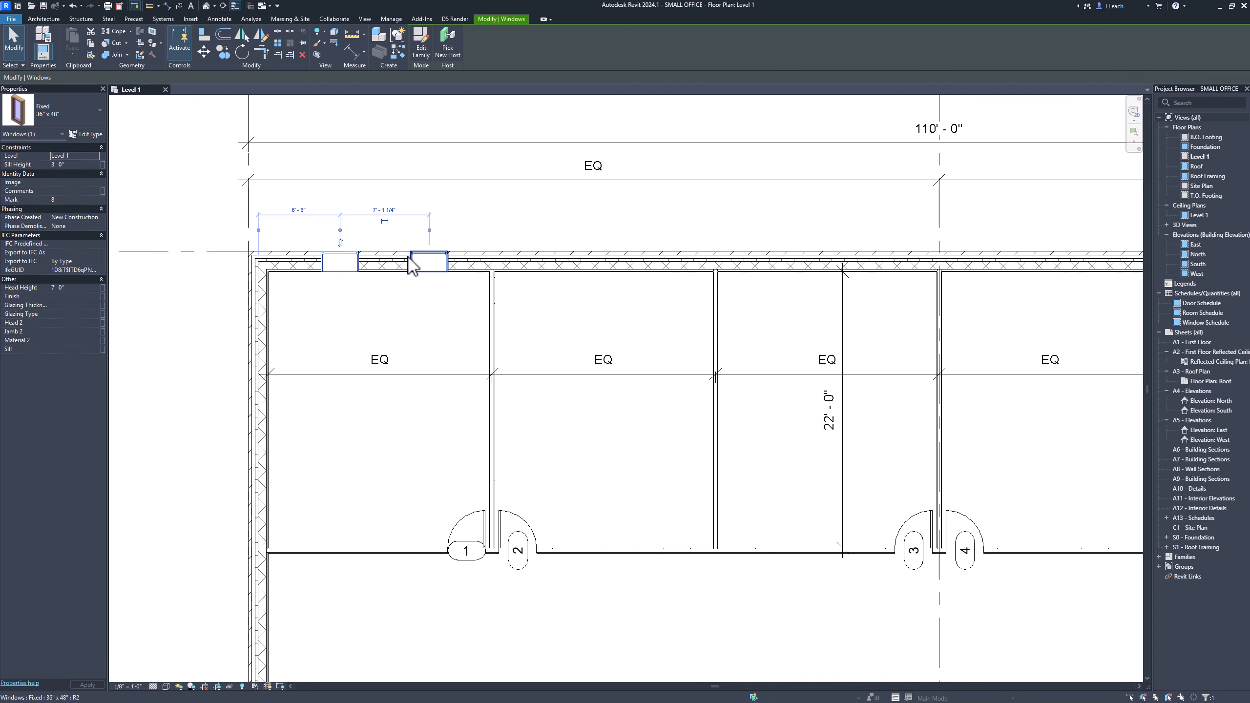
left_click(427, 263)
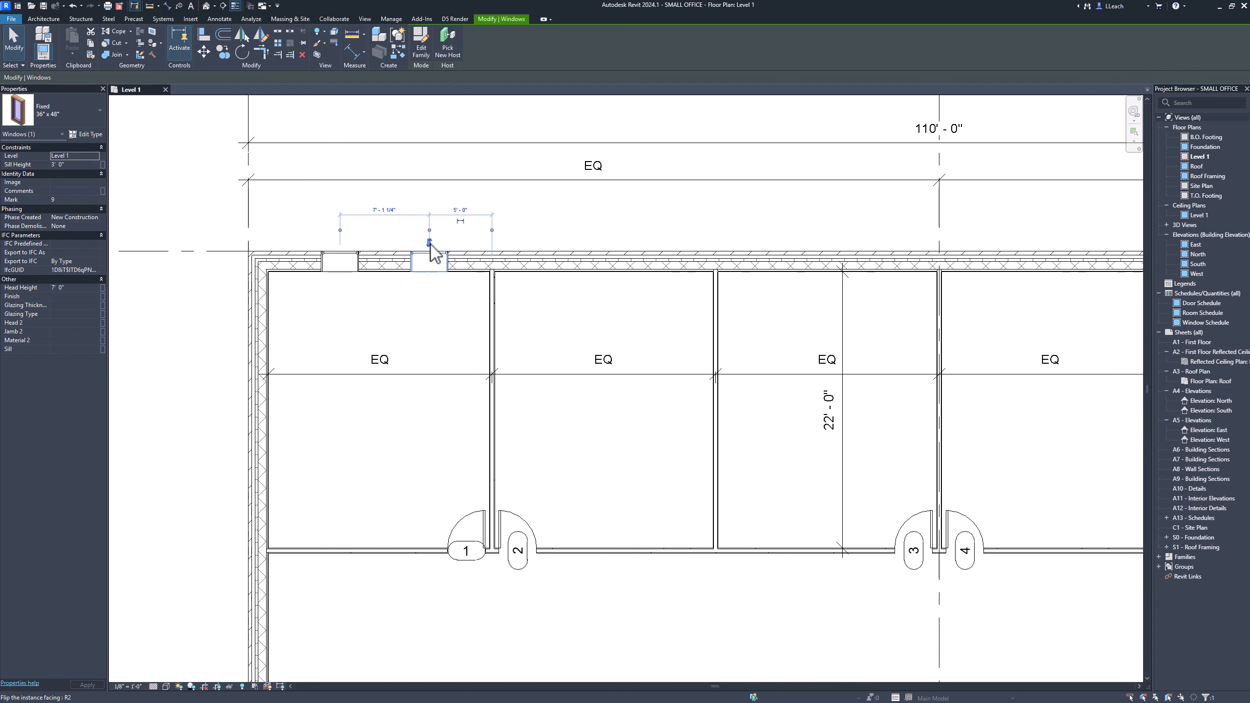
left_click(215, 304)
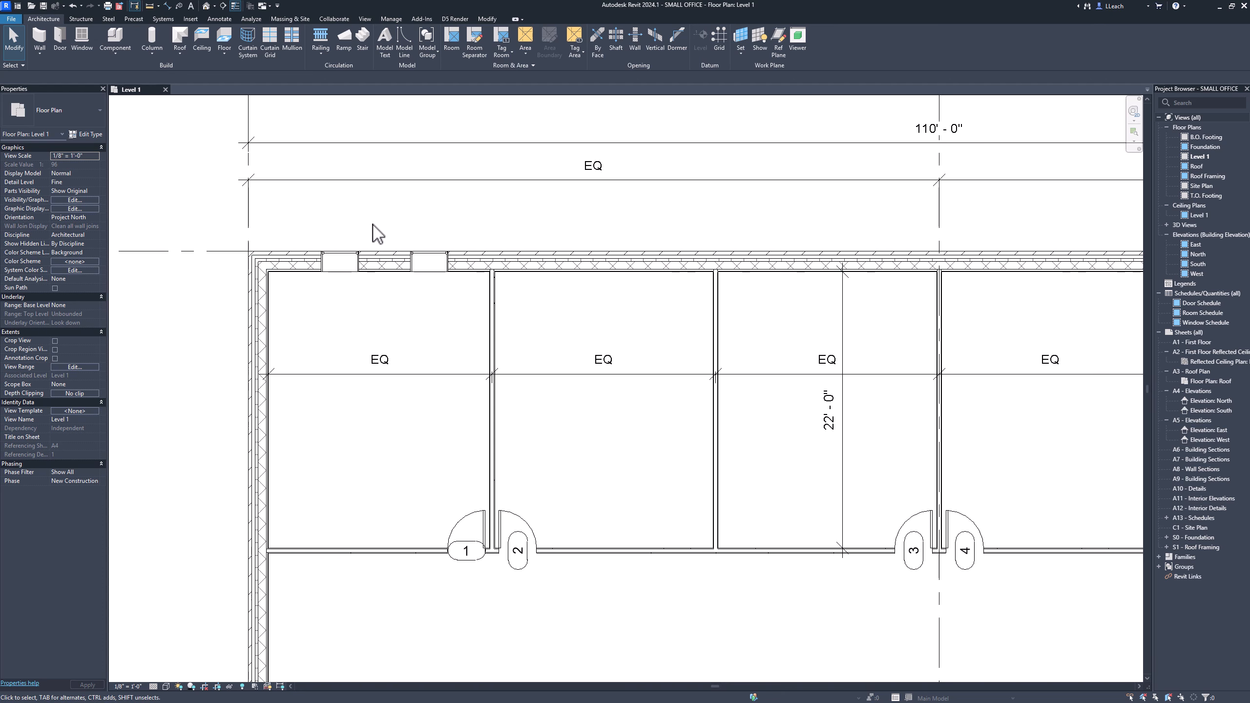
Move the first window so its centre is 6' from the west wall's interior face.
left_click(352, 263)
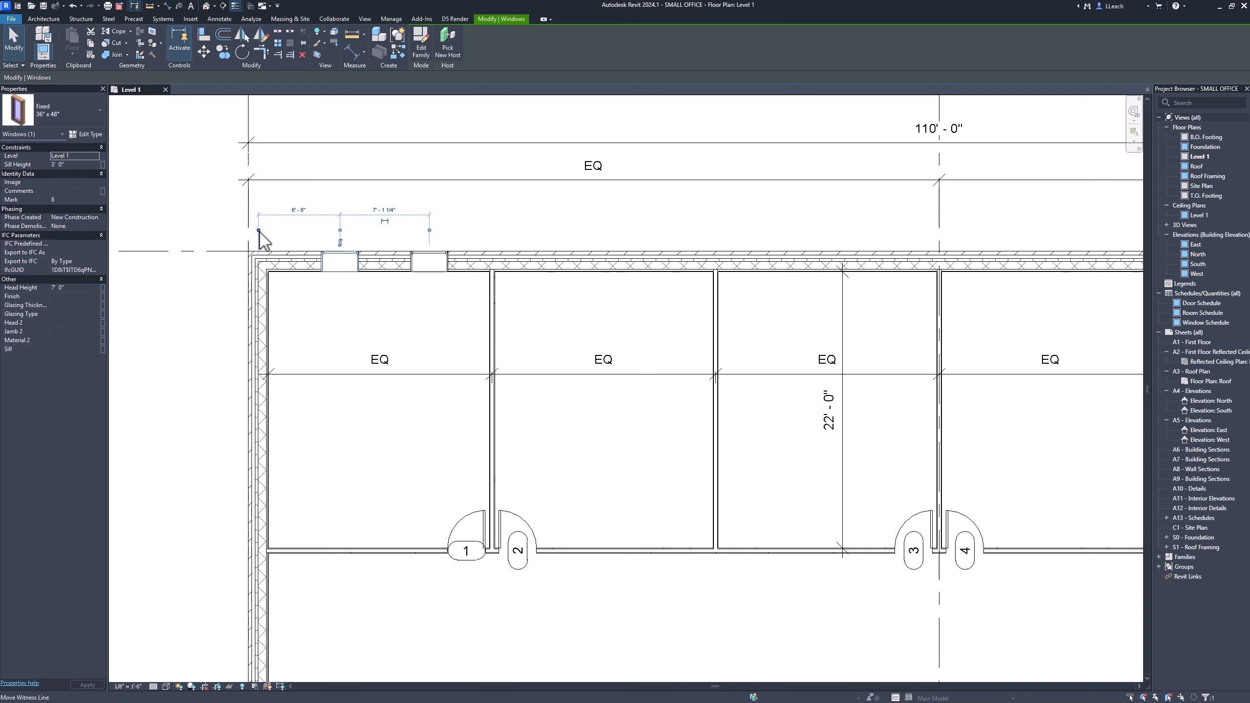
left_click_drag(259, 230, 269, 230)
left_click(268, 230)
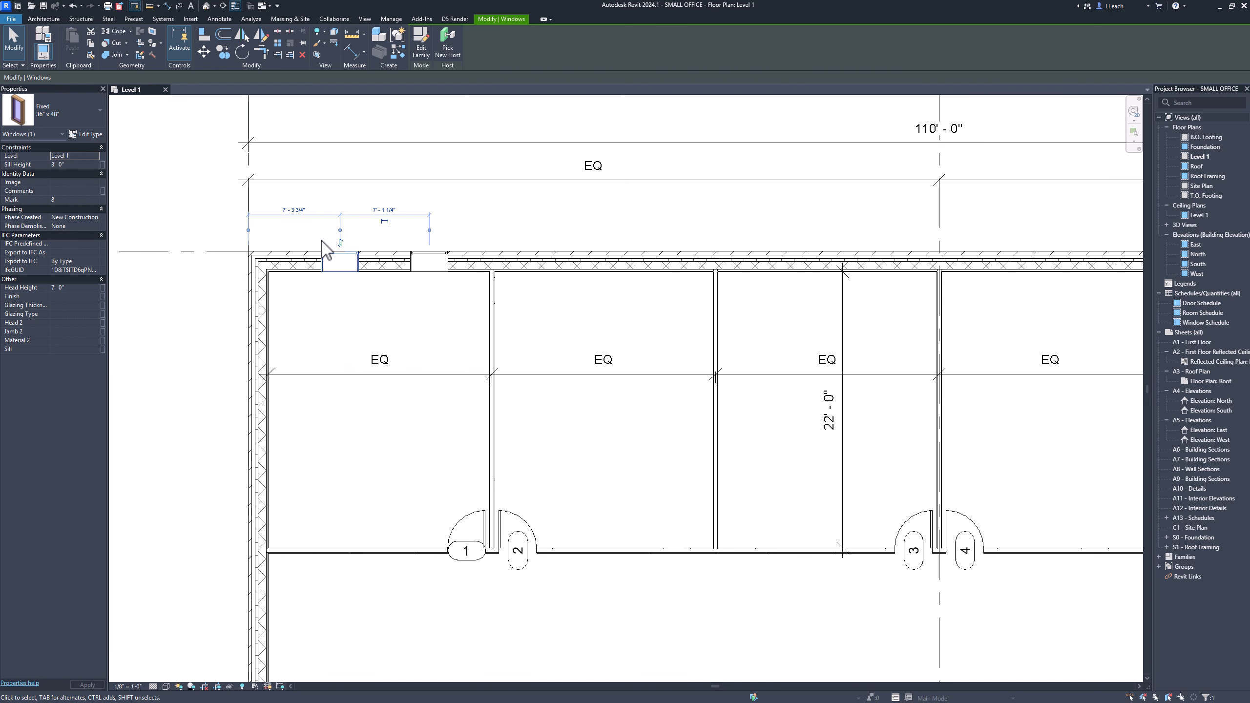
left_click(301, 214)
type("6")
key("Return")
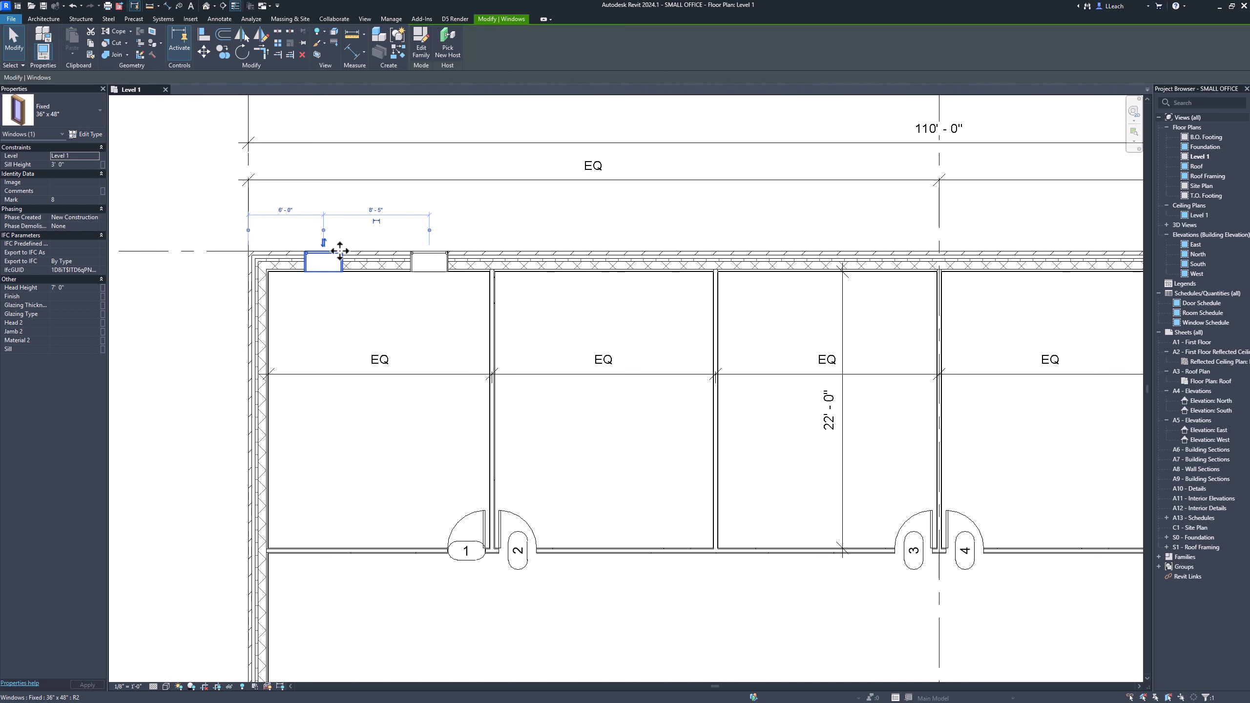
left_click(338, 294)
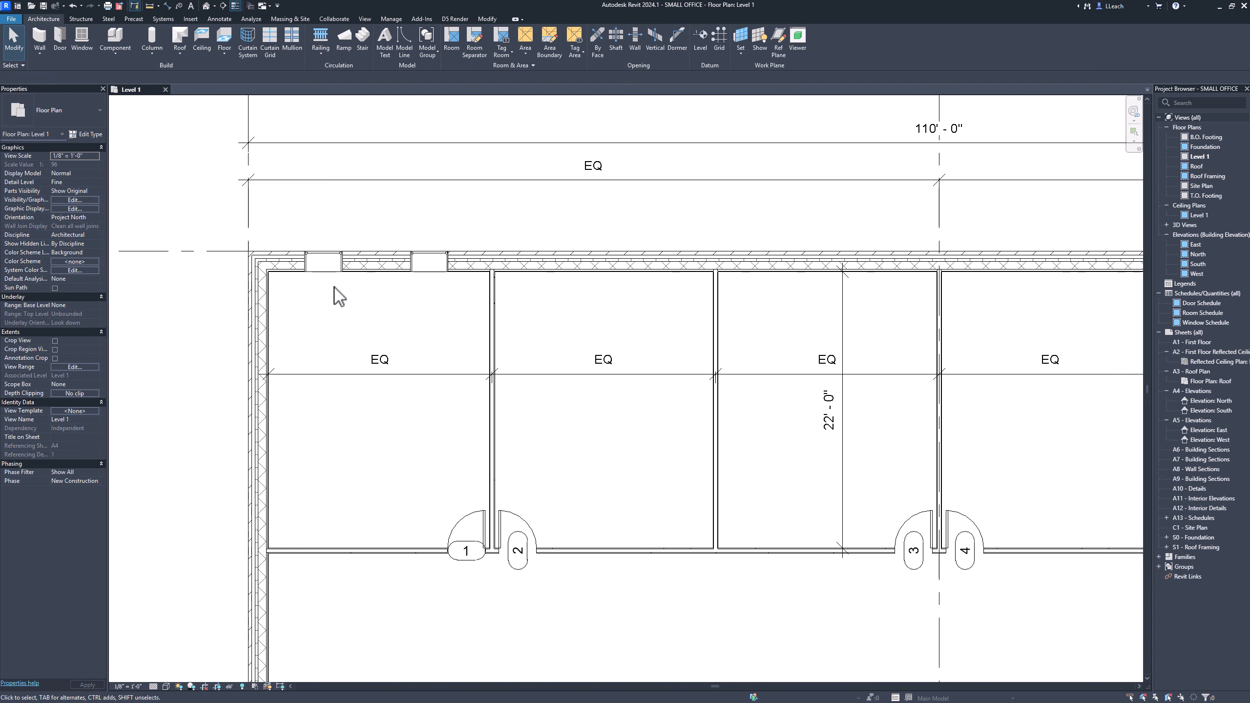
Set the spacing between the two north-wall windows to 8'.
left_click(432, 256)
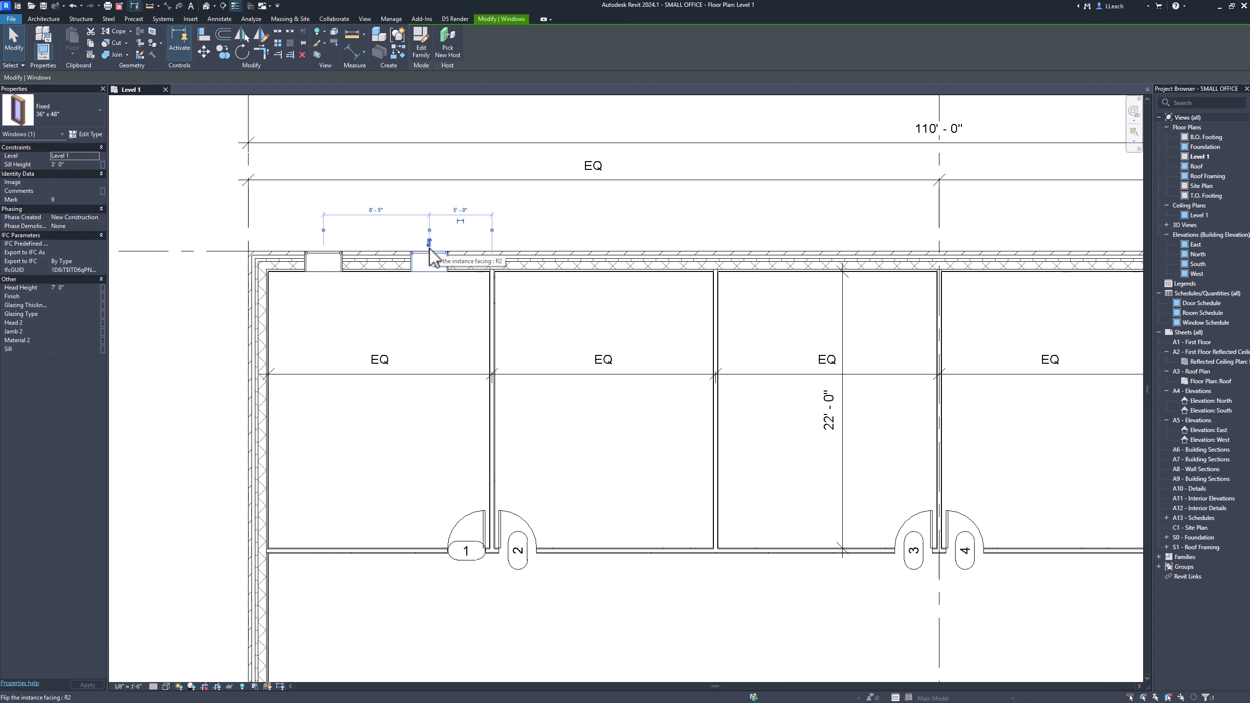
left_click(379, 213)
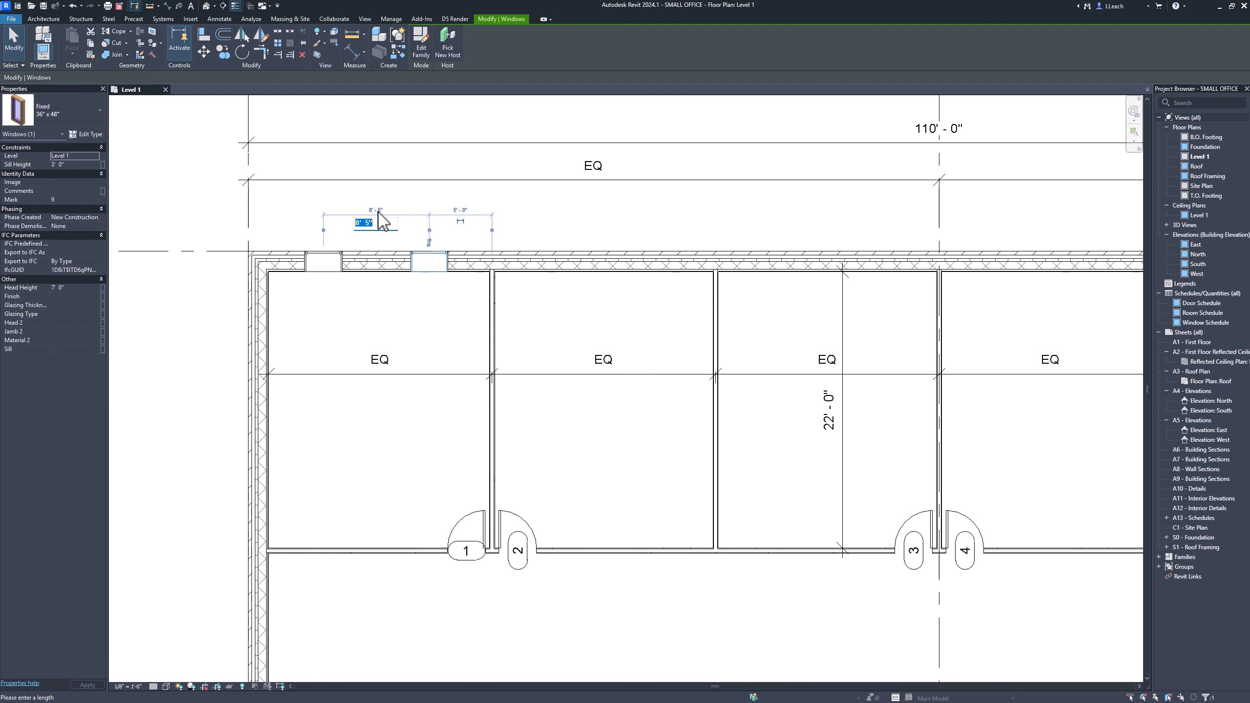
type("8")
key("Return")
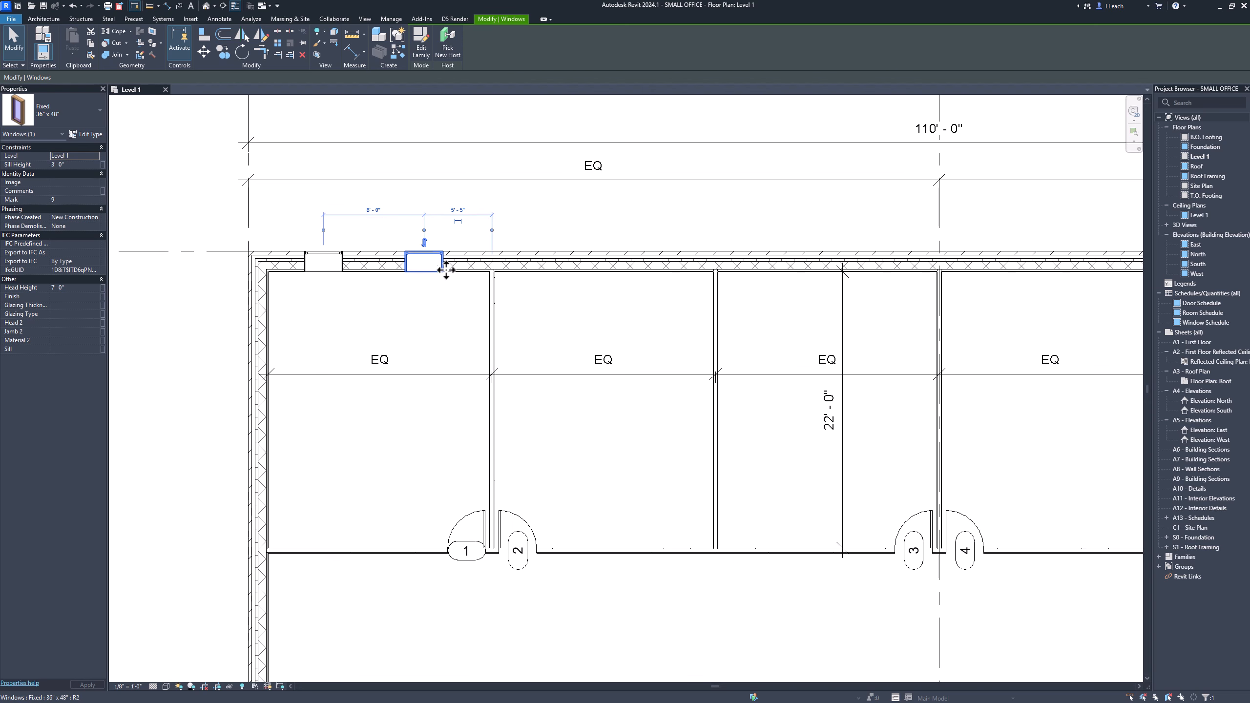
left_click(433, 308)
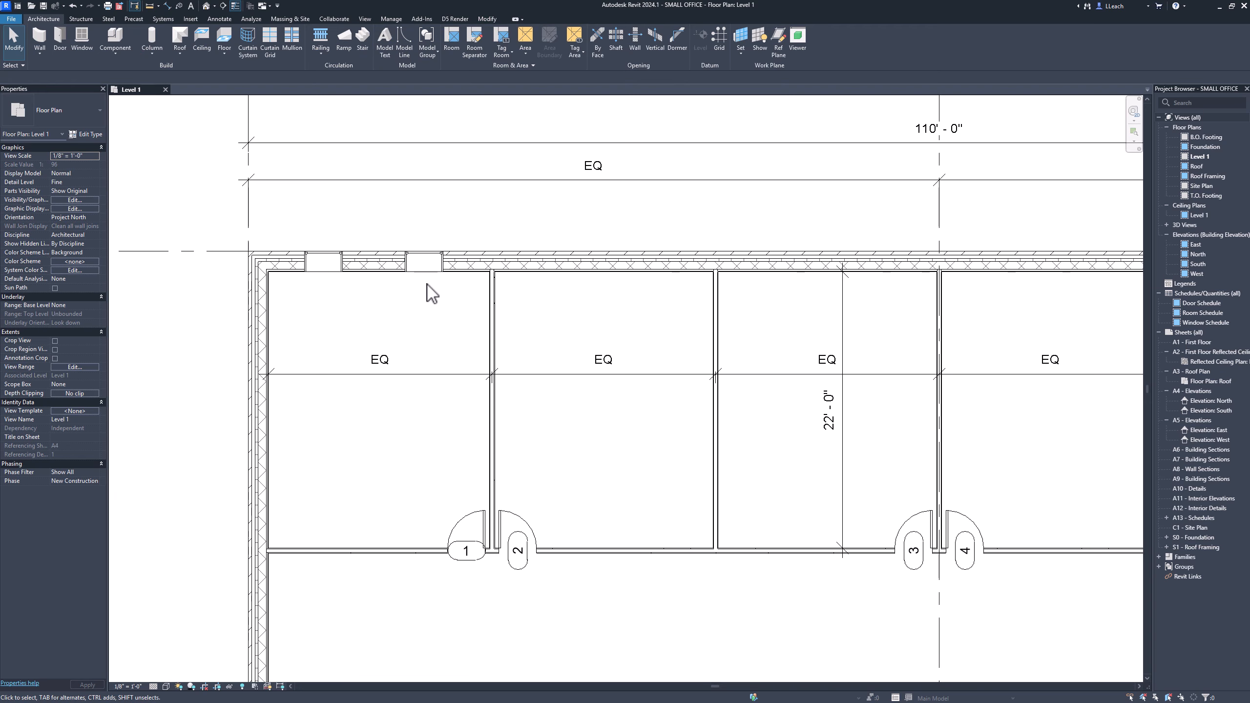
Select both north-wall windows and copy the pair, with multiple copies enabled, into the next office to the east.
scroll(432, 294, "up", 1)
scroll(432, 294, "down", 2)
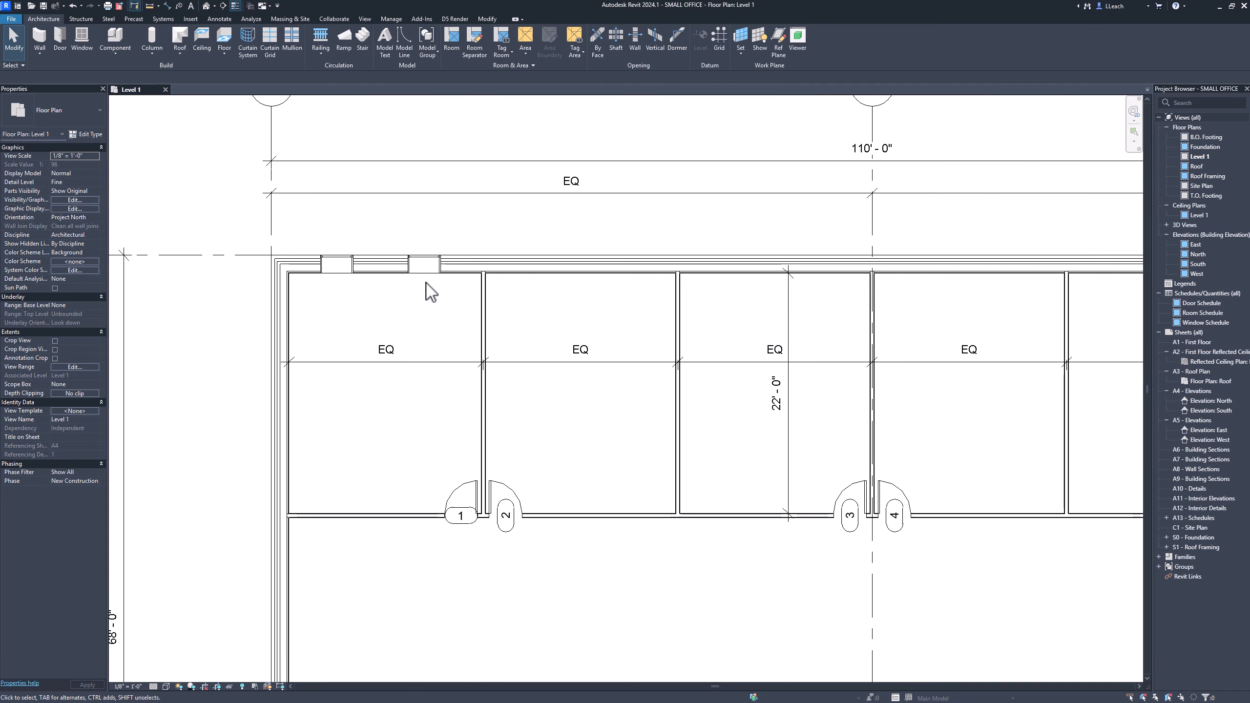
scroll(505, 249, "down", 2)
middle_click_drag(555, 241, 400, 277)
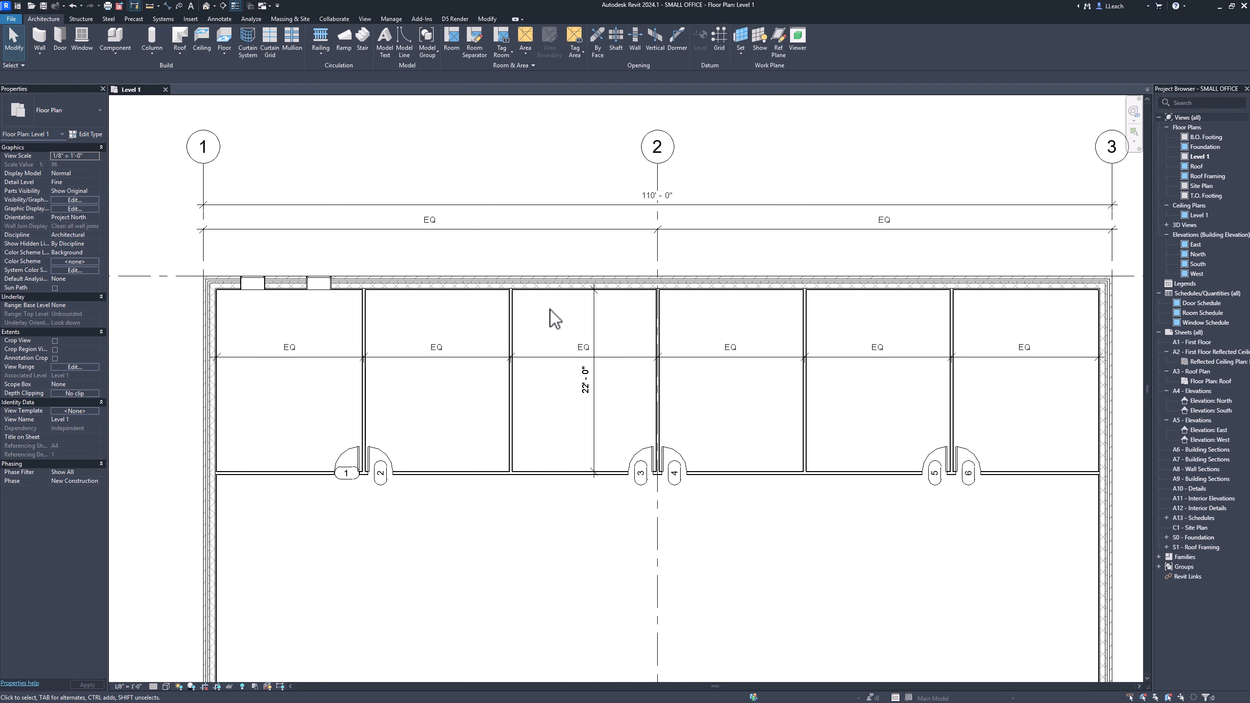
left_click(253, 284)
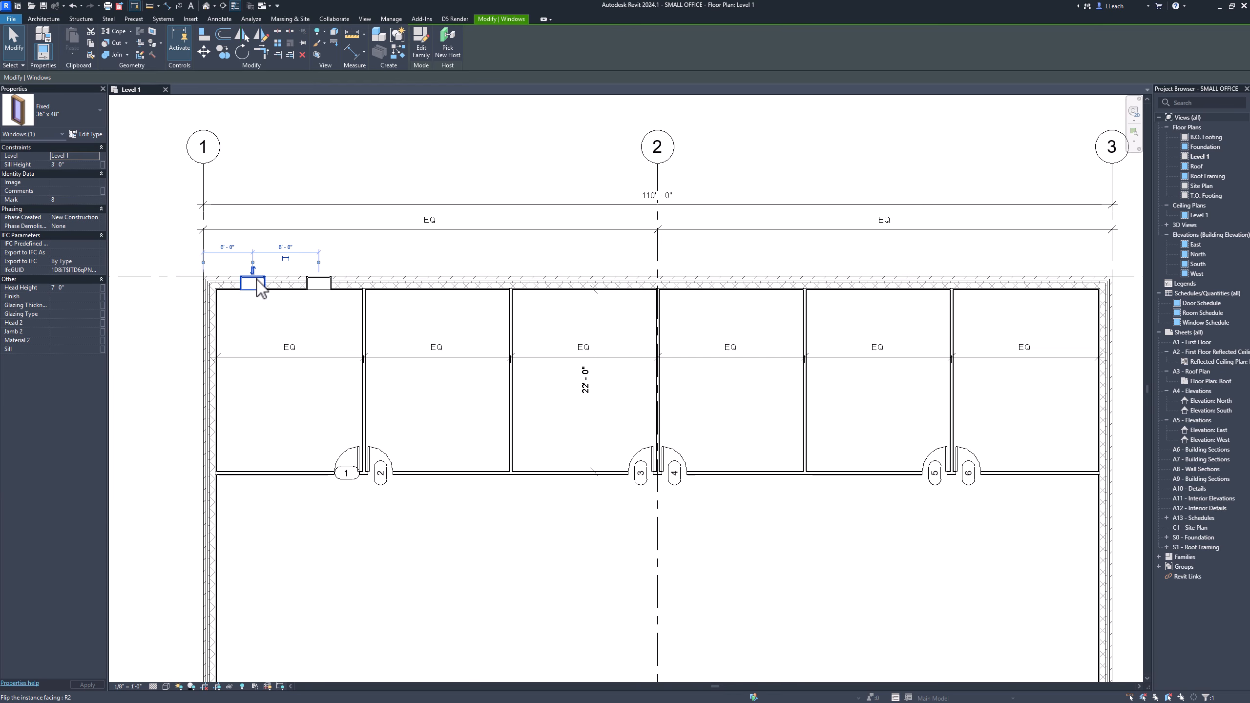
left_click(323, 283, "ctrl")
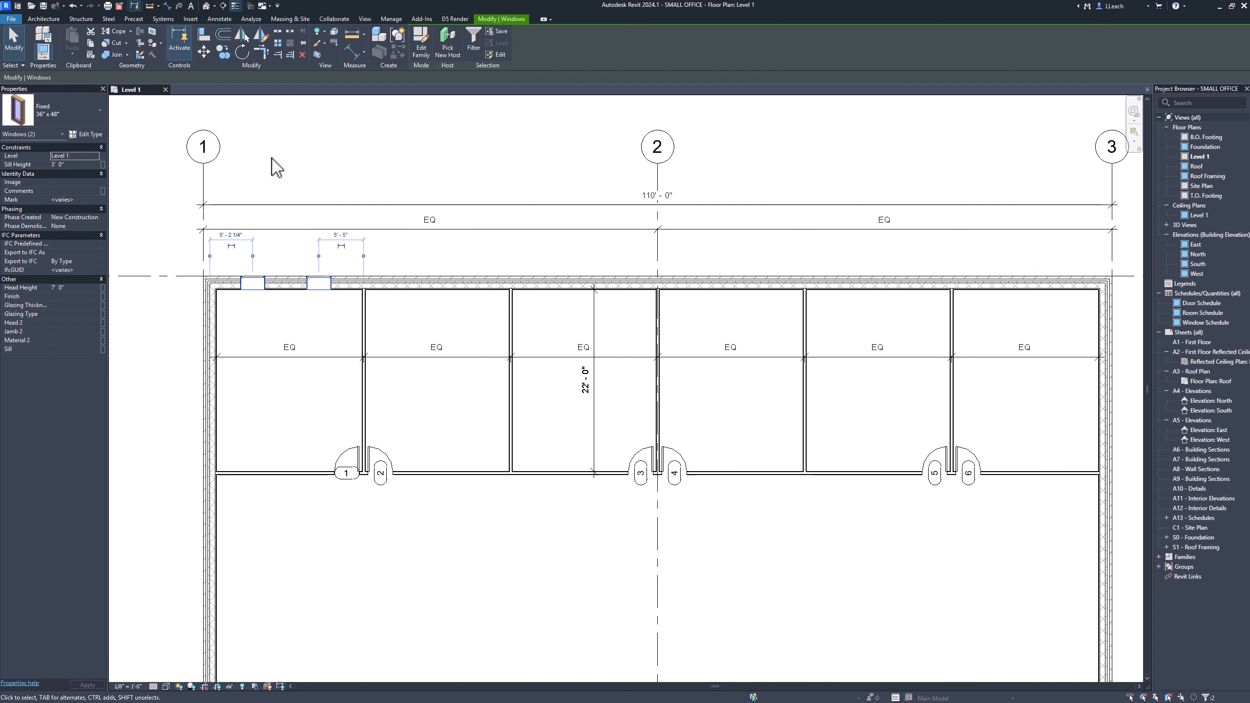
left_click(222, 56)
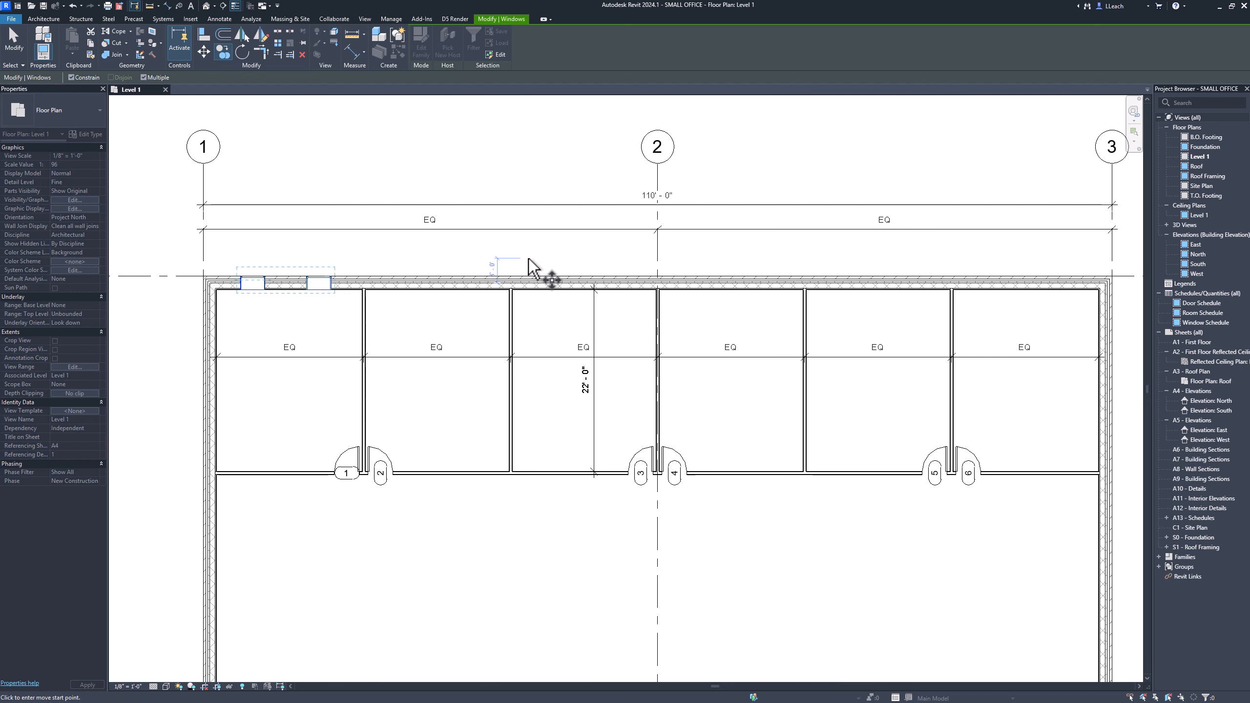
left_click(292, 250)
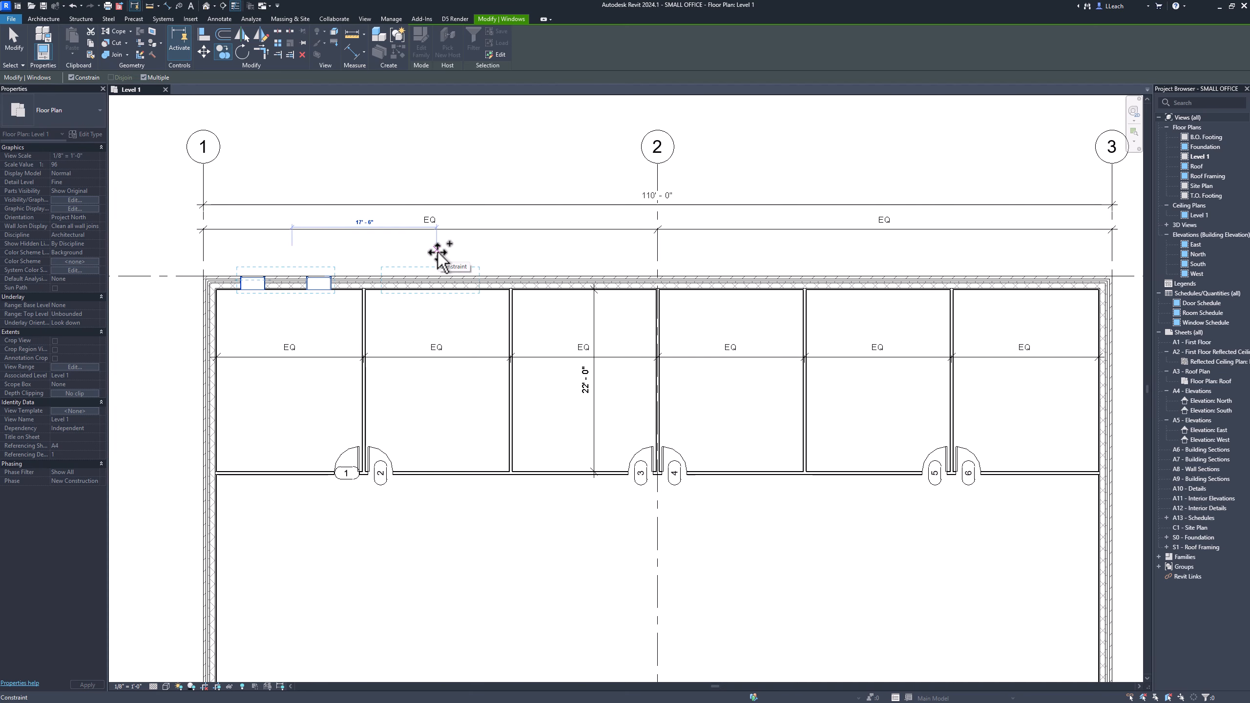
scroll(437, 252, "up", 4)
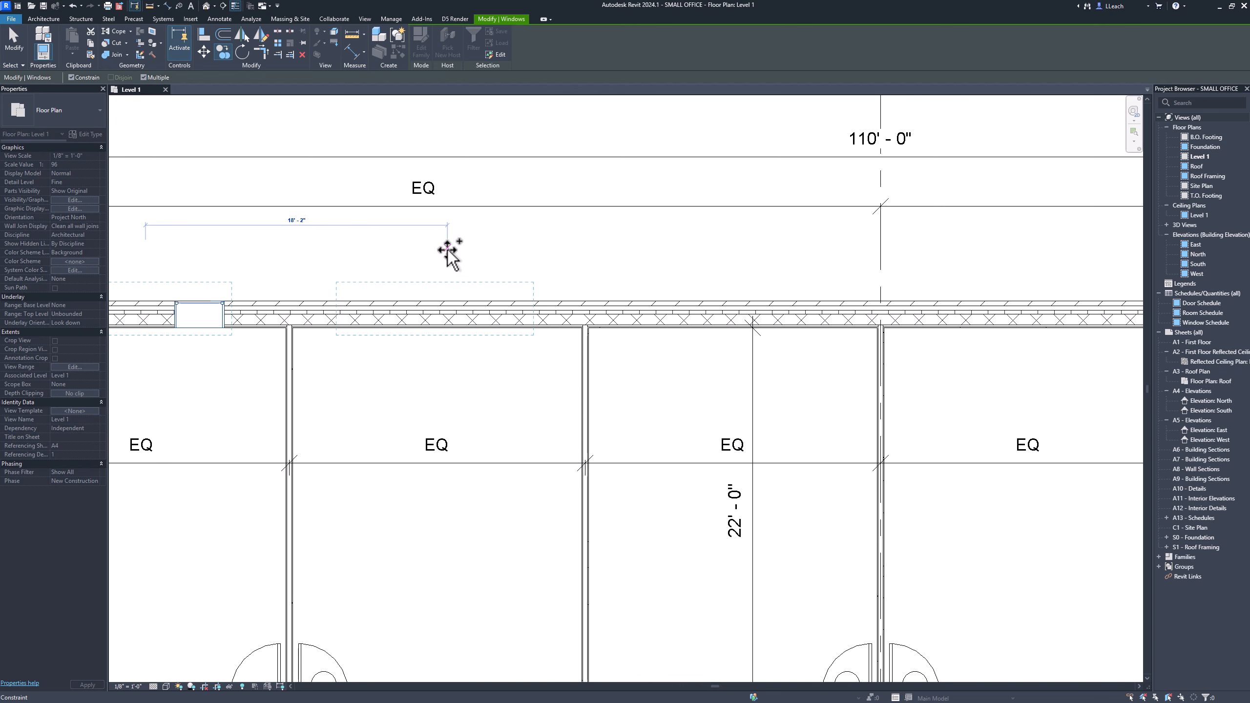
middle_click_drag(611, 271, 418, 265)
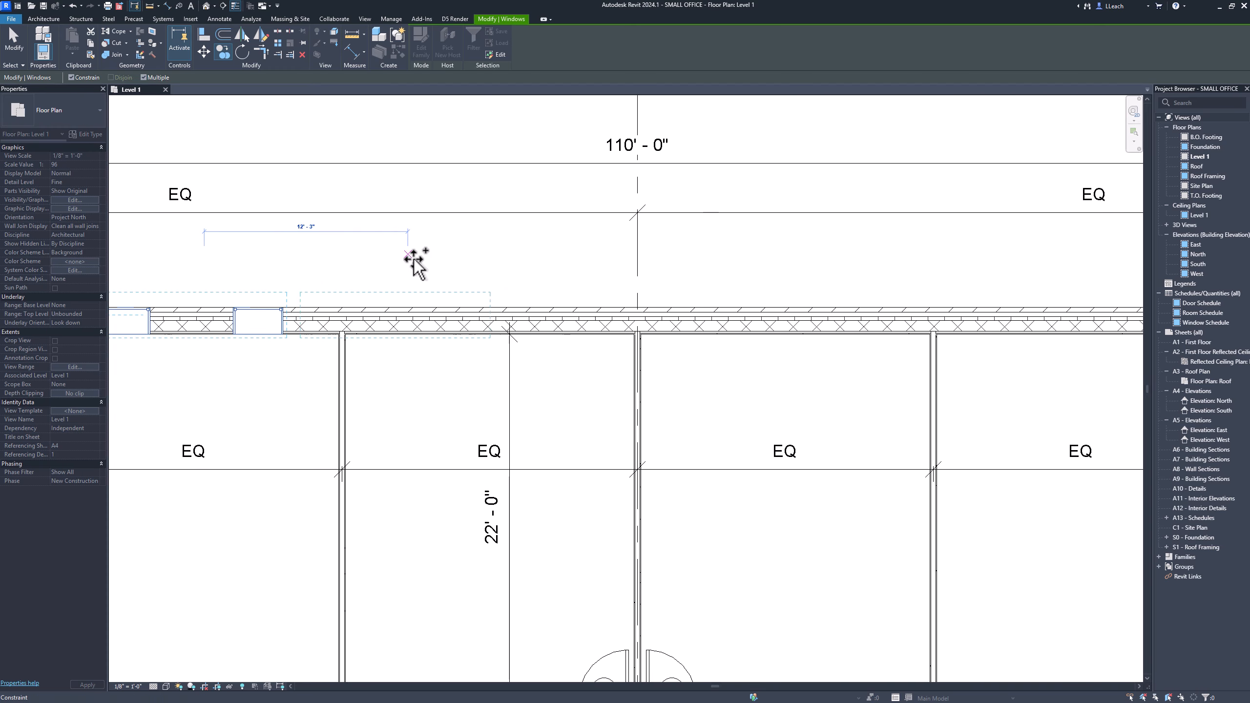
middle_click_drag(511, 259, 315, 268)
left_click(594, 261)
Place further copies of the window pair into the remaining offices along the north exterior wall.
middle_click_drag(682, 260, 384, 265)
left_click(588, 268)
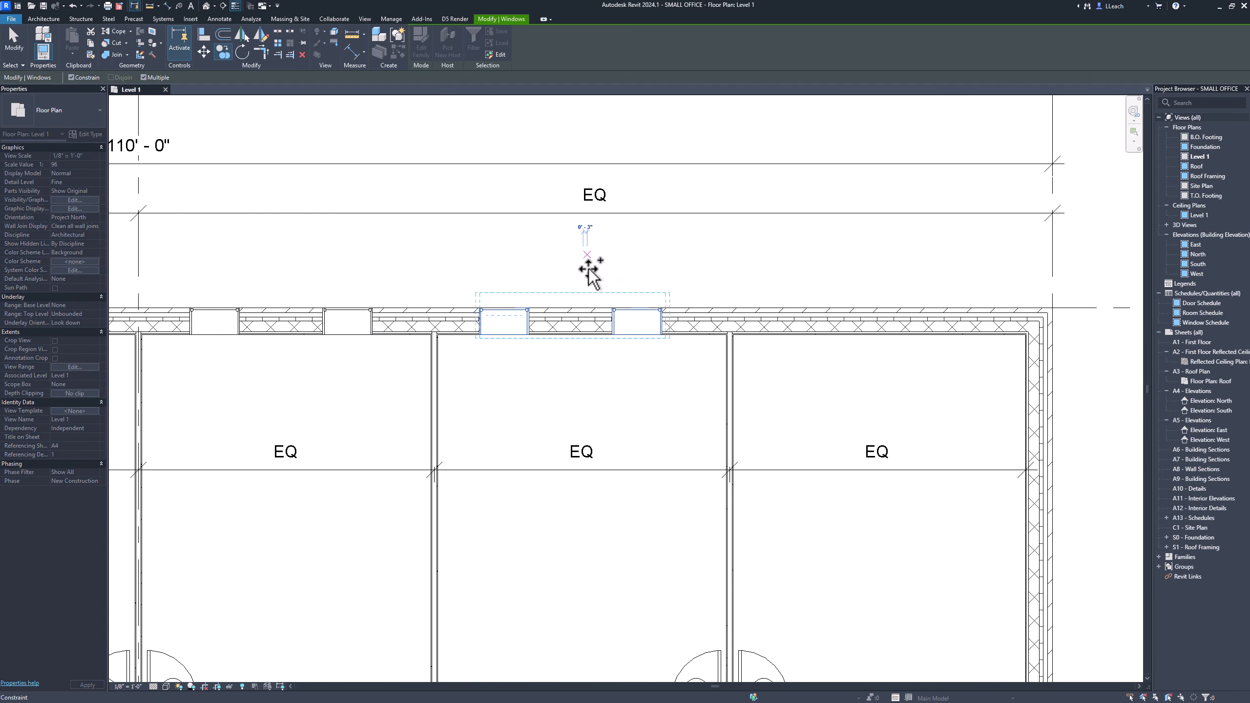
left_click(894, 272)
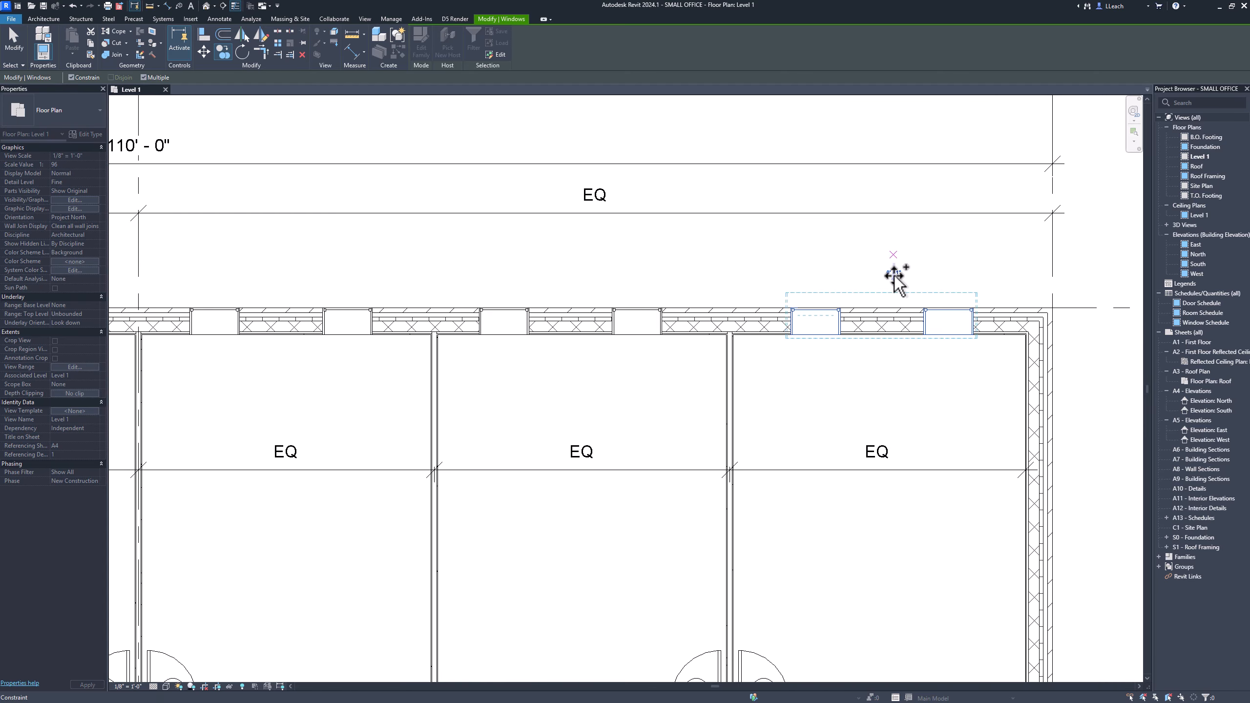
scroll(812, 278, "down", 5)
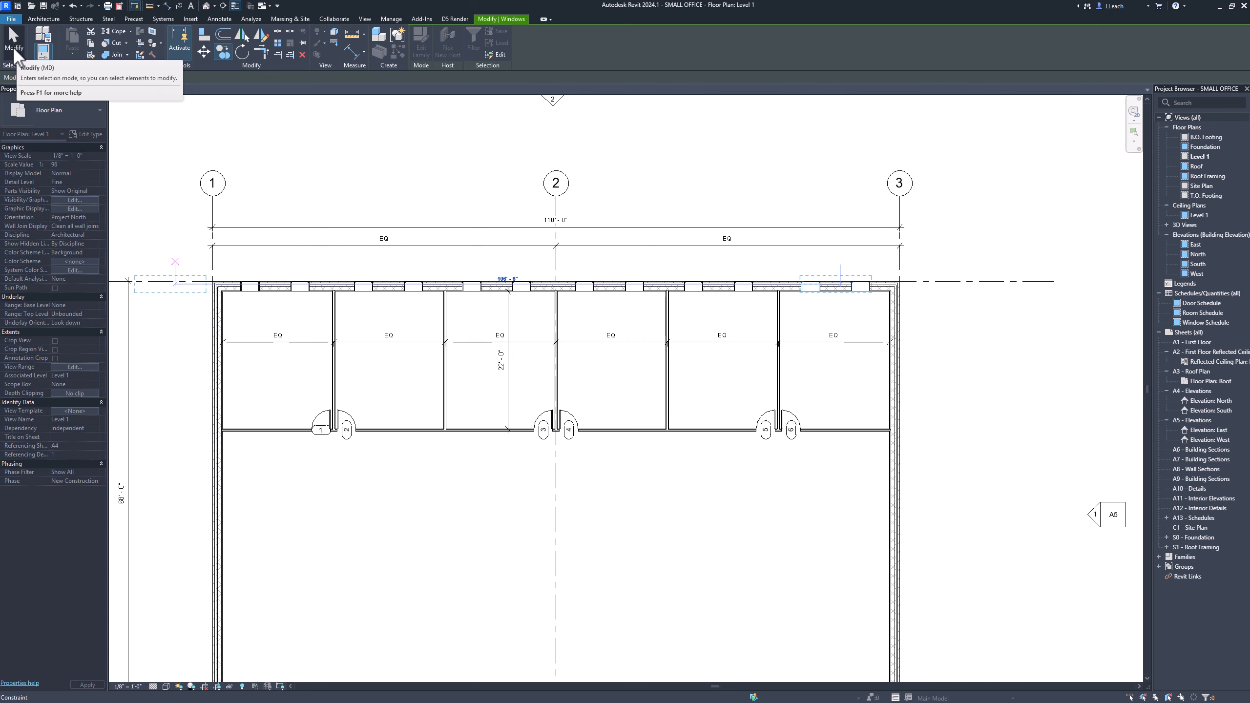
left_click(16, 50)
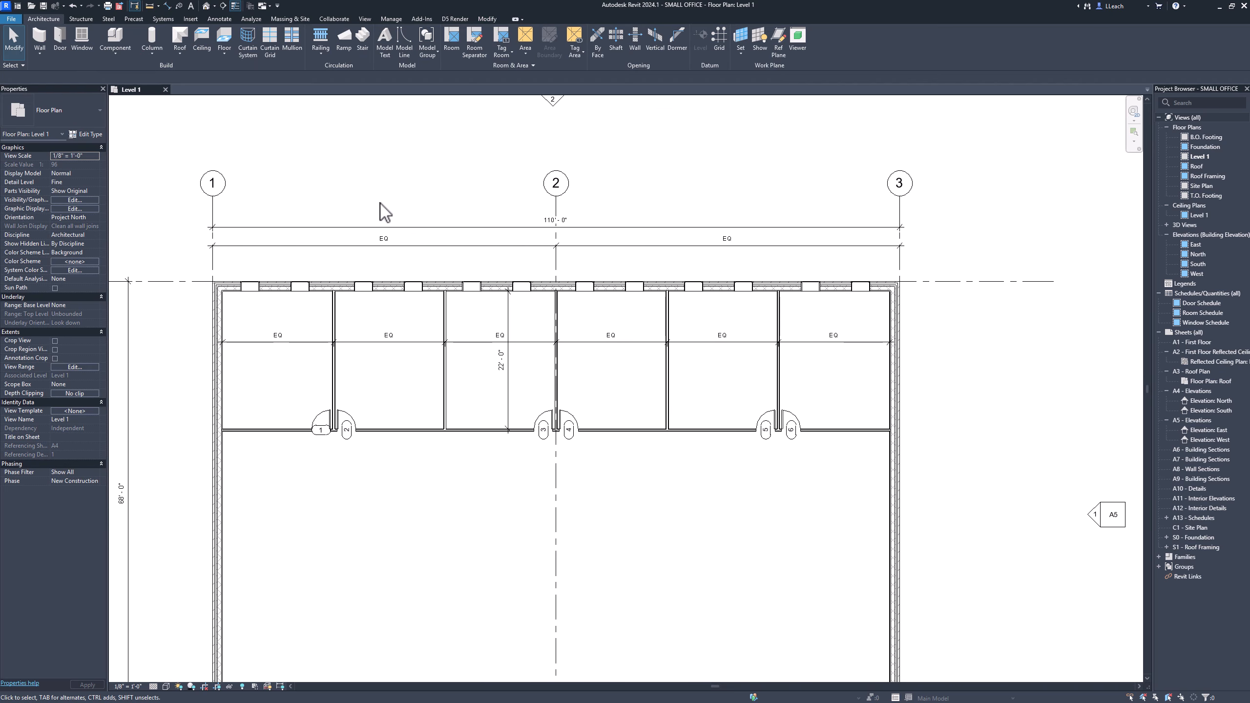